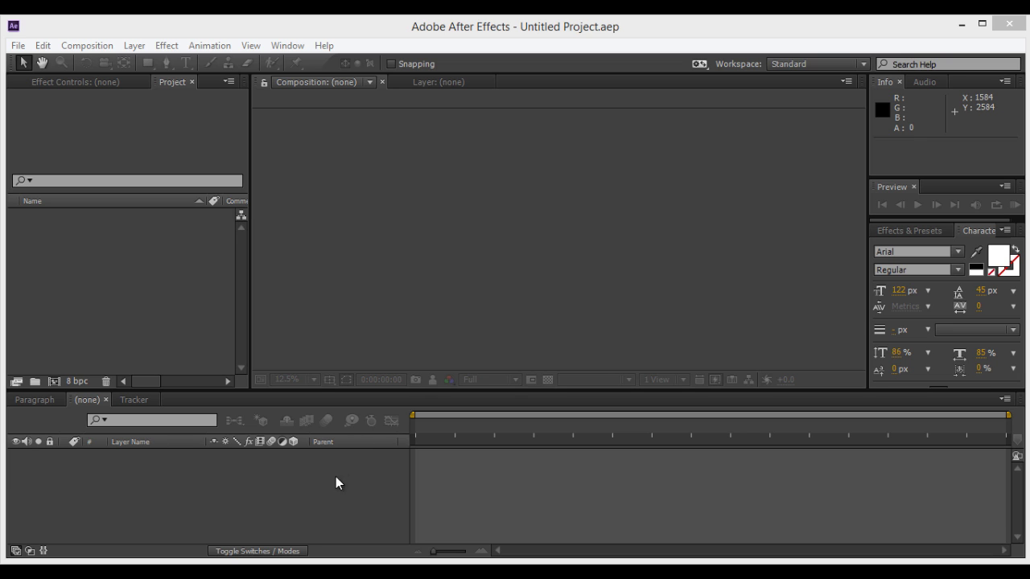
Import wood autumn-HD.mp4 from New folder (10) and create a composition from it in the timeline.
mouse_move(140, 572)
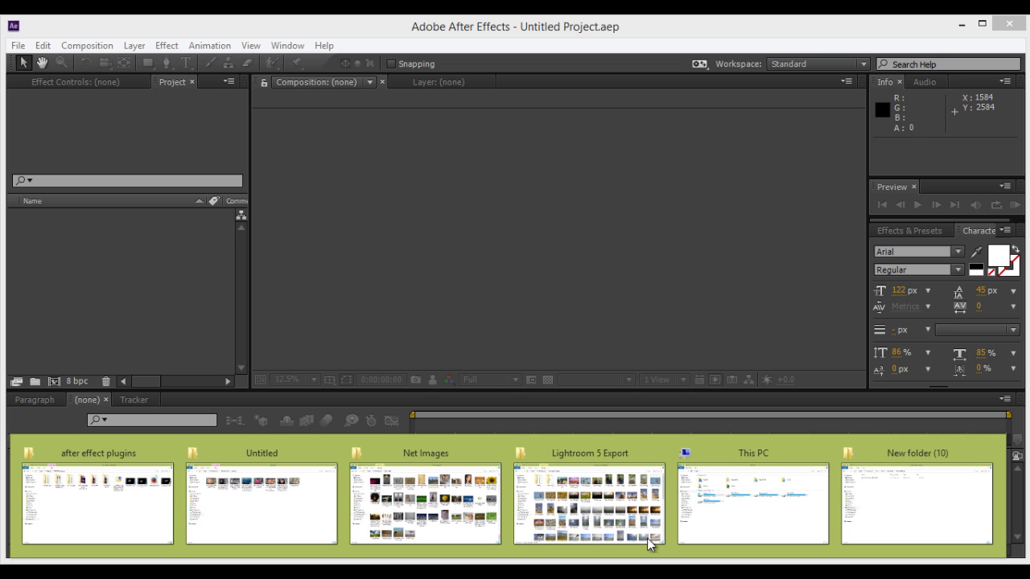
left_click(853, 500)
left_click_drag(247, 122, 152, 311)
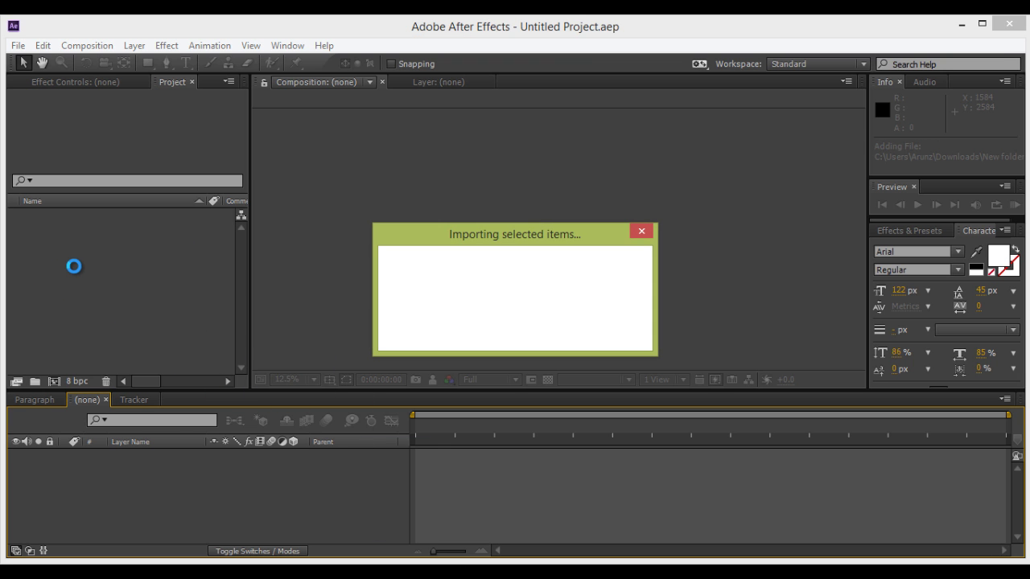
mouse_move(104, 221)
left_mouse_down()
mouse_move(154, 432)
mouse_move(101, 265)
mouse_move(103, 214)
left_mouse_up()
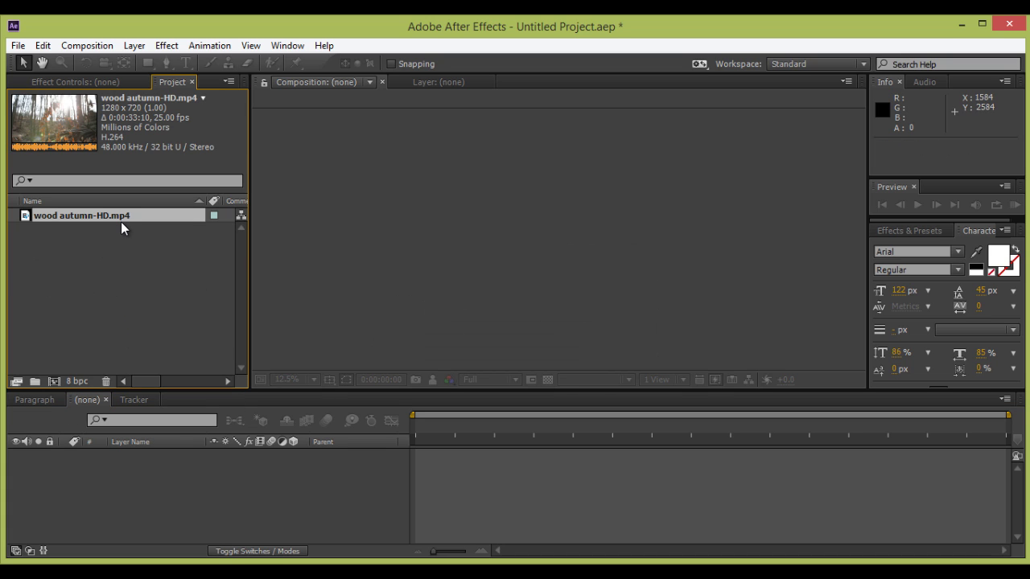
left_click_drag(128, 216, 153, 458)
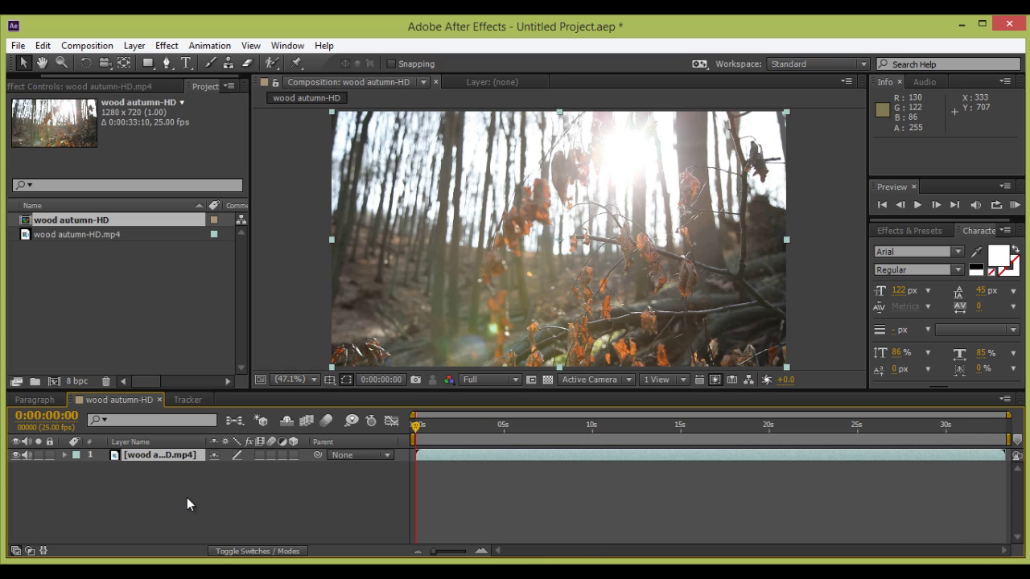
Preview the start of the wood autumn-HD clip and return the playhead to 0:00:00:00.
left_click(189, 457)
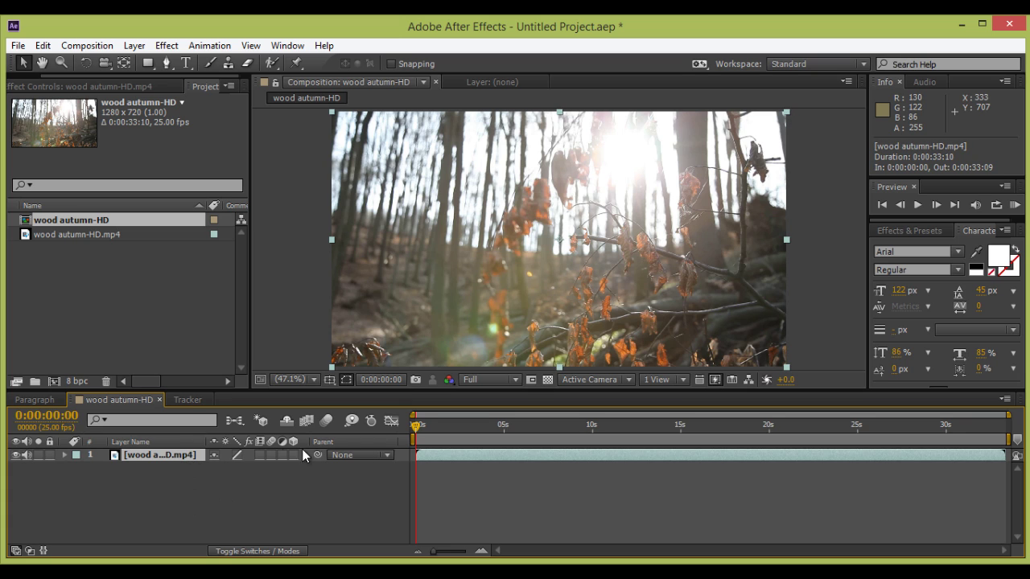
left_click(917, 204)
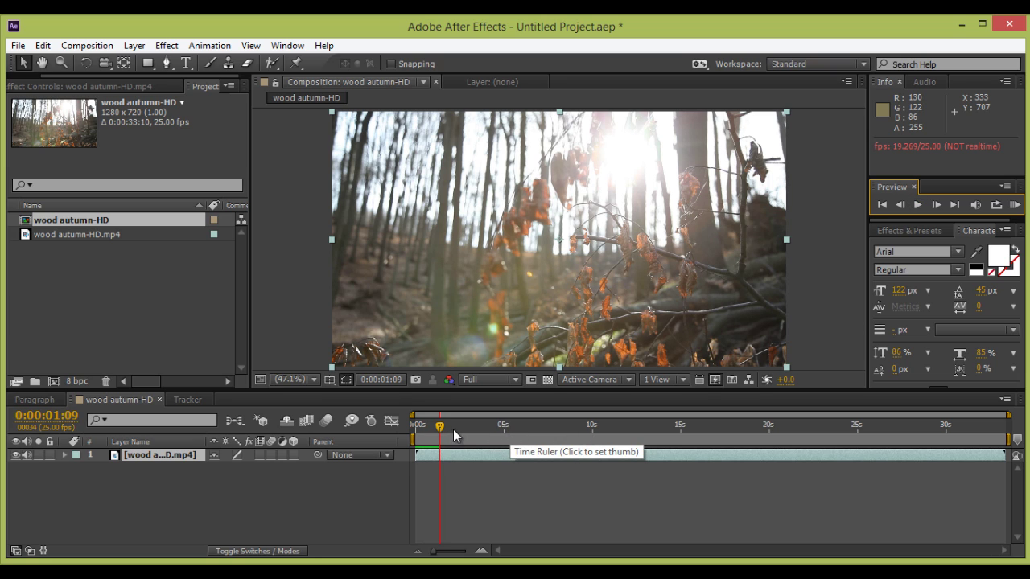
left_click_drag(447, 429, 413, 447)
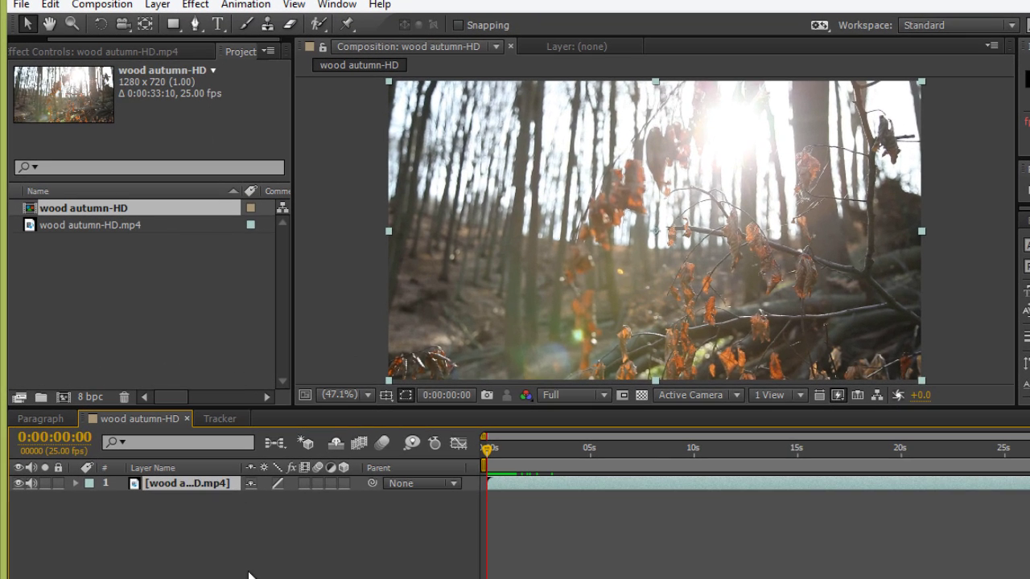
Apply the Levels color correction effect to the wood autumn-HD.mp4 layer.
left_click(248, 538)
left_click(196, 484)
left_click(194, 4)
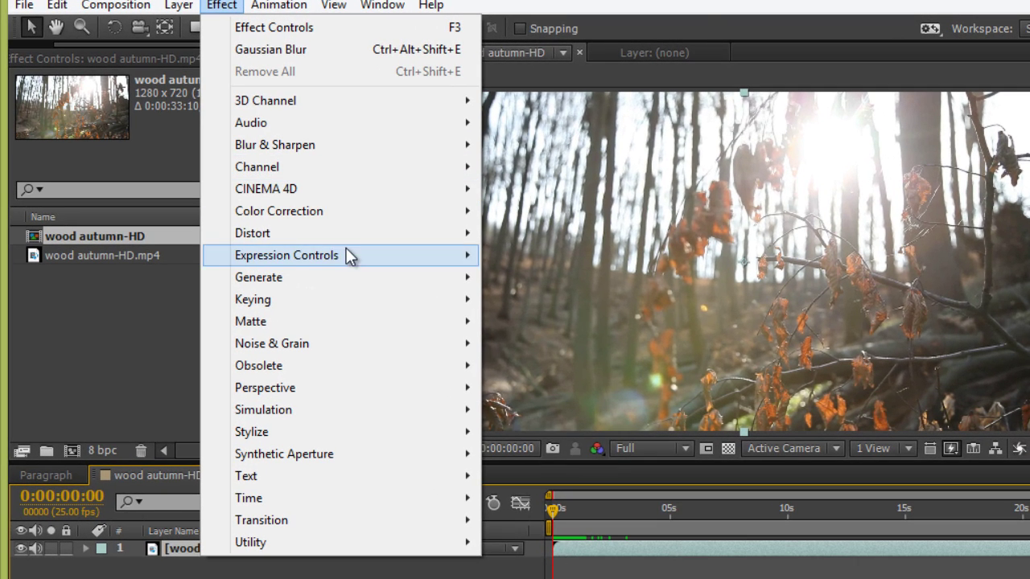
mouse_move(345, 207)
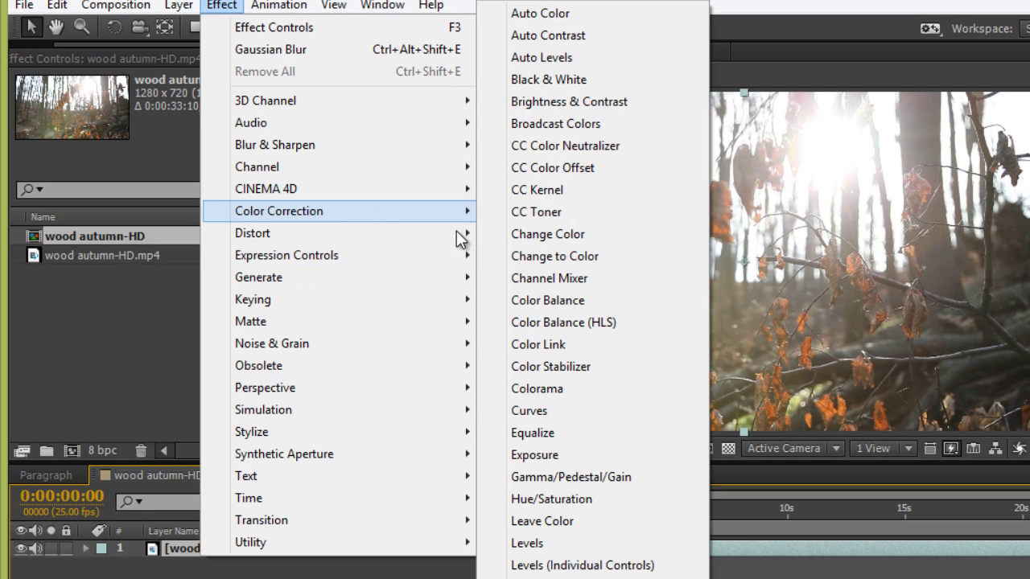
left_click(551, 549)
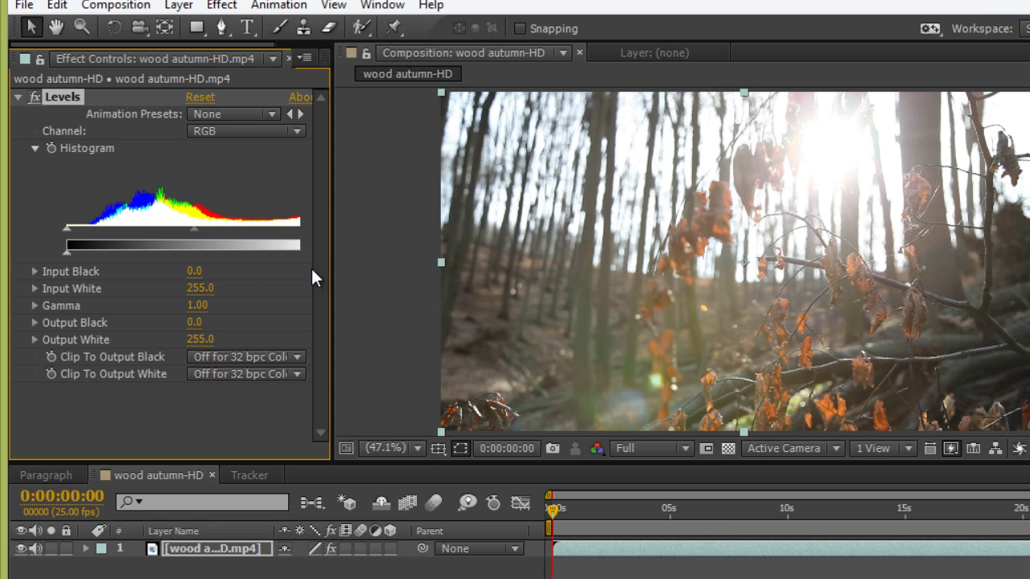
In Levels, switch to the Blue channel and set Blue Output White to 213 and Blue Output Black to 49.
left_click_drag(338, 224, 382, 229)
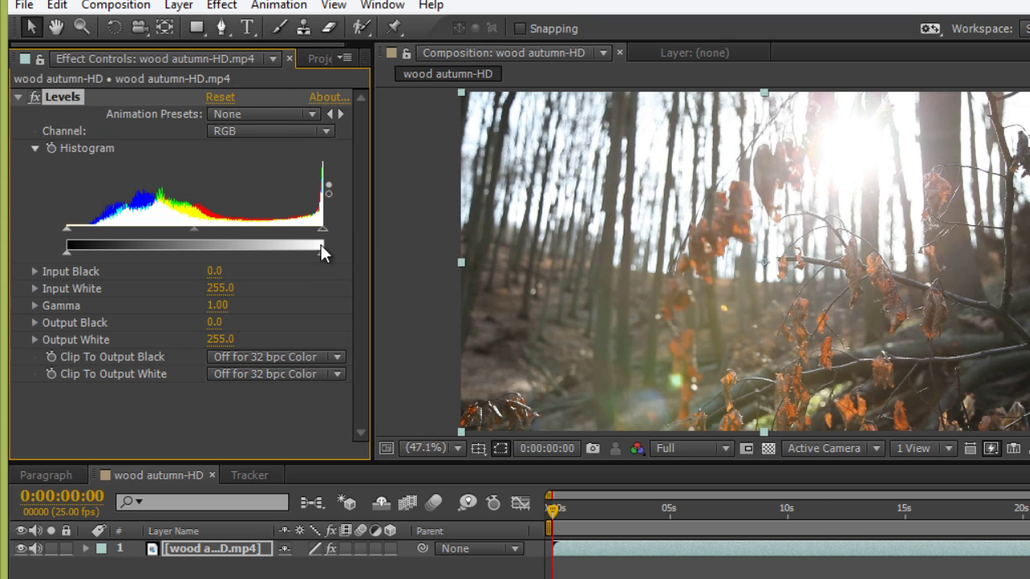
left_click(280, 132)
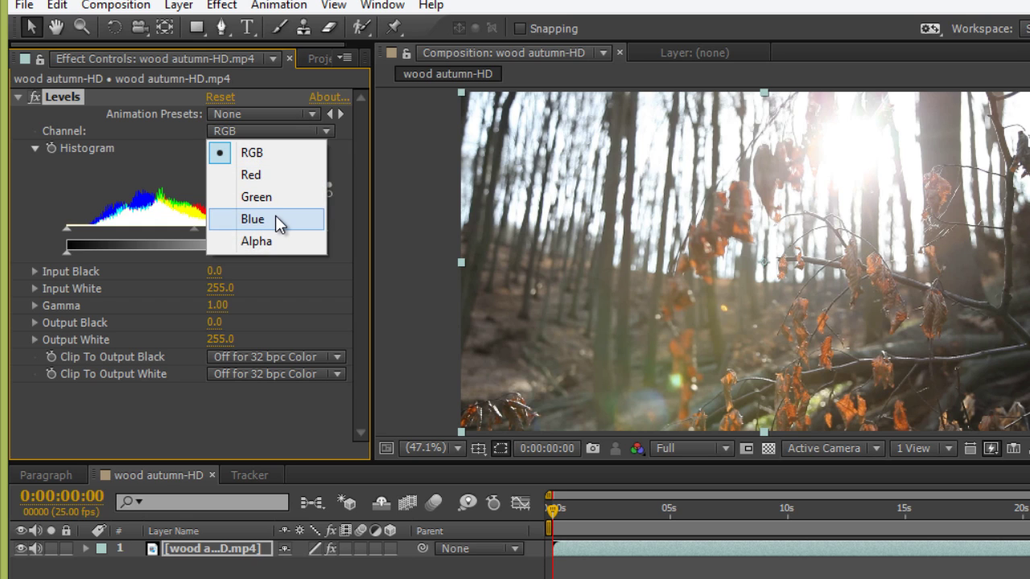
left_click(275, 218)
left_click(235, 131)
left_click(254, 221)
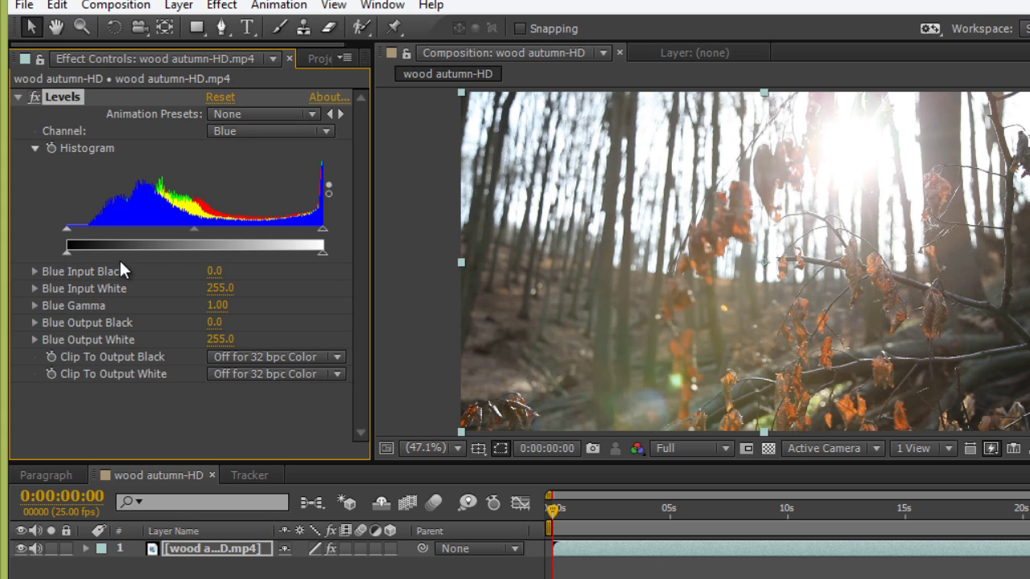
left_click_drag(320, 252, 266, 252)
mouse_move(276, 252)
left_mouse_down()
mouse_move(319, 254)
mouse_move(222, 252)
mouse_move(321, 246)
mouse_move(265, 245)
left_mouse_up()
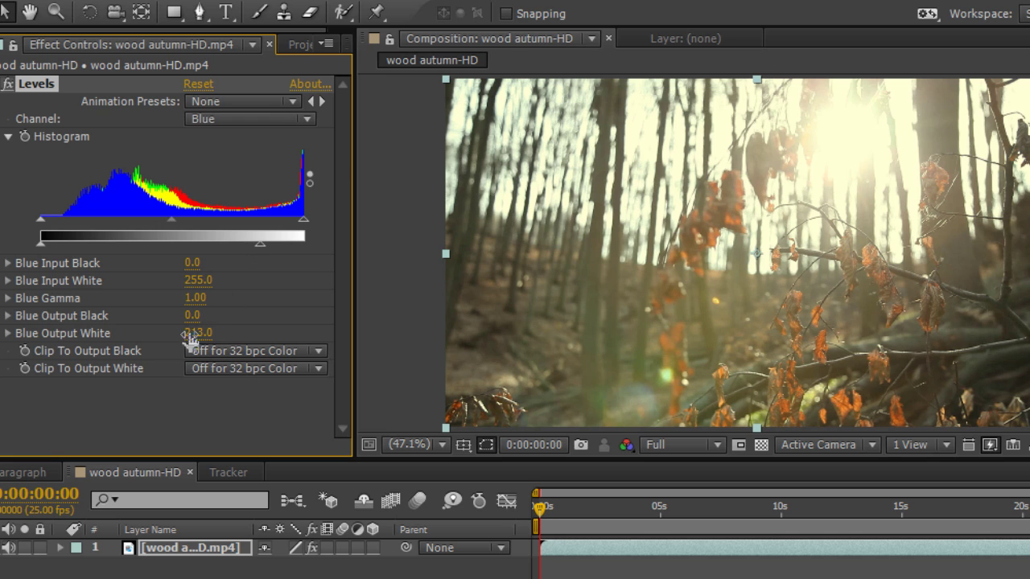
left_click_drag(40, 243, 91, 245)
Turn the Levels effect off and back on in the video layer to compare the footage before and after.
left_click(60, 548)
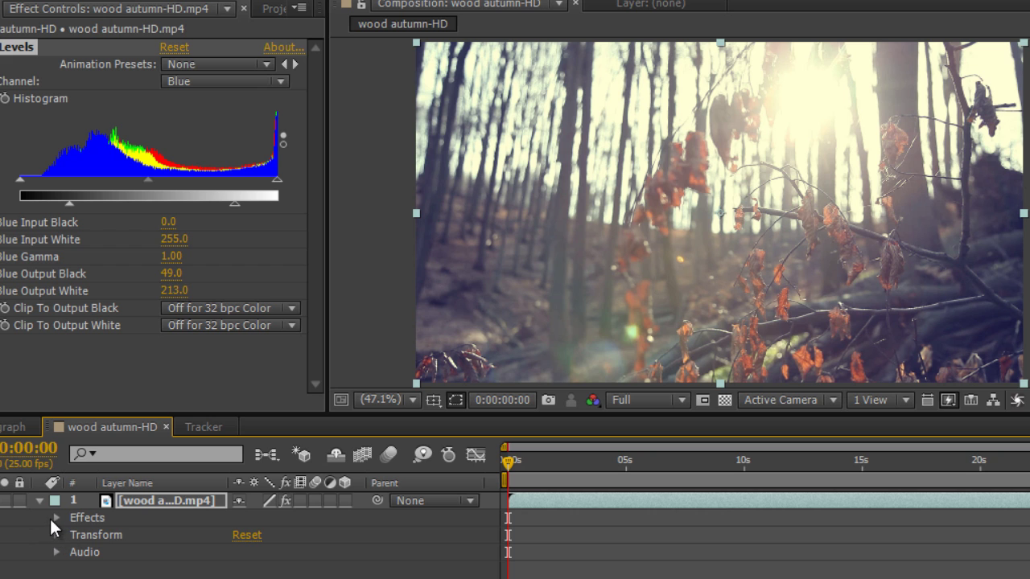
left_click(53, 516)
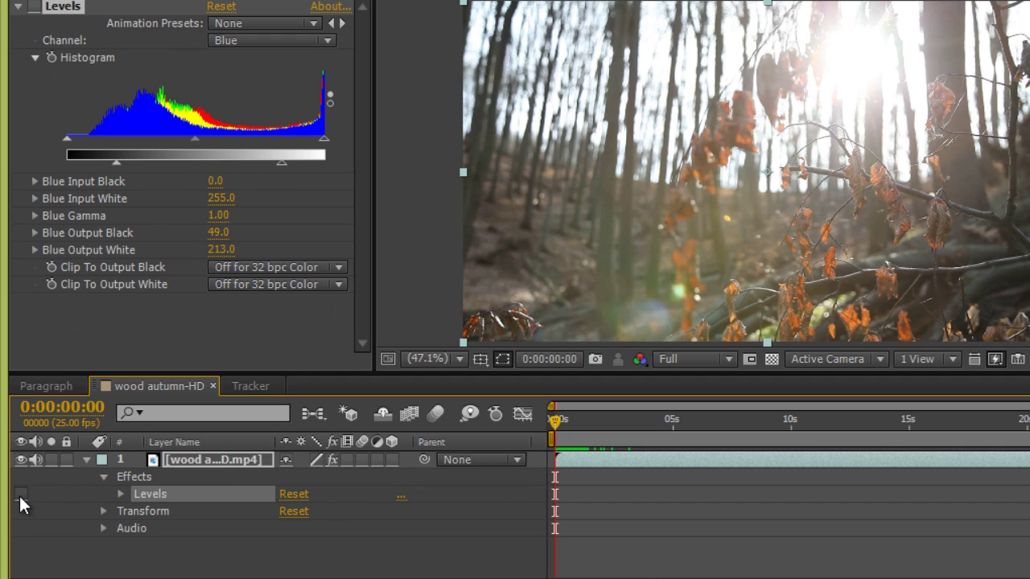
left_click(21, 494)
left_click(86, 459)
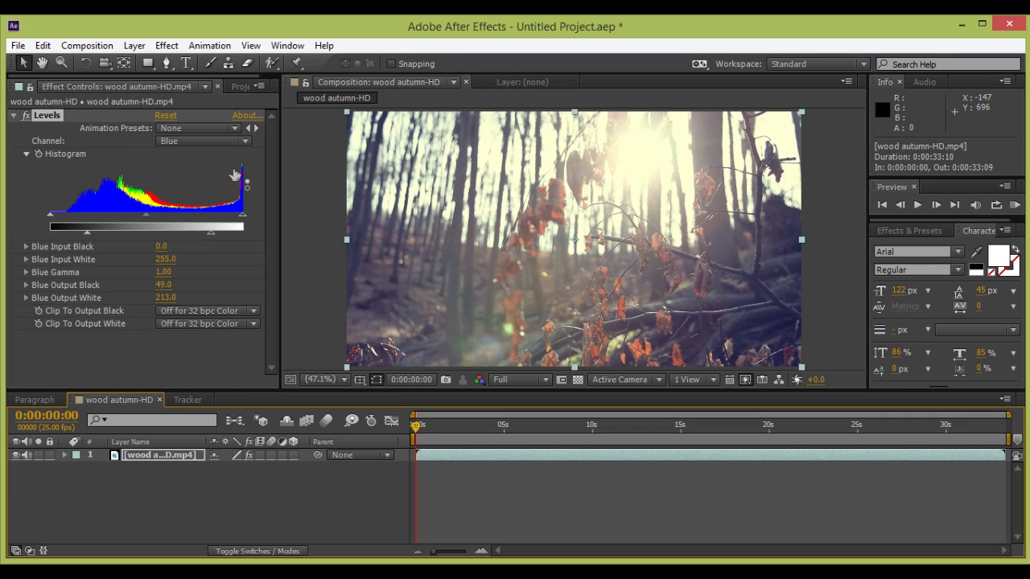
Switch the Levels channel to RGB and raise Input Black to 14, leaving Input White at its maximum.
left_click(229, 141)
left_click(187, 156)
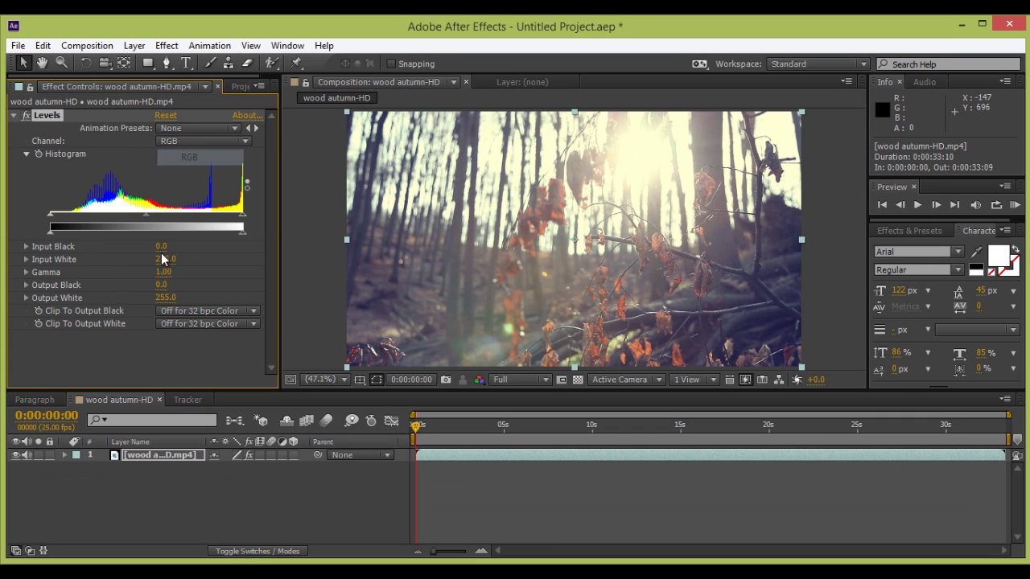
mouse_move(50, 214)
left_mouse_down()
mouse_move(81, 221)
mouse_move(20, 219)
mouse_move(62, 222)
left_mouse_up()
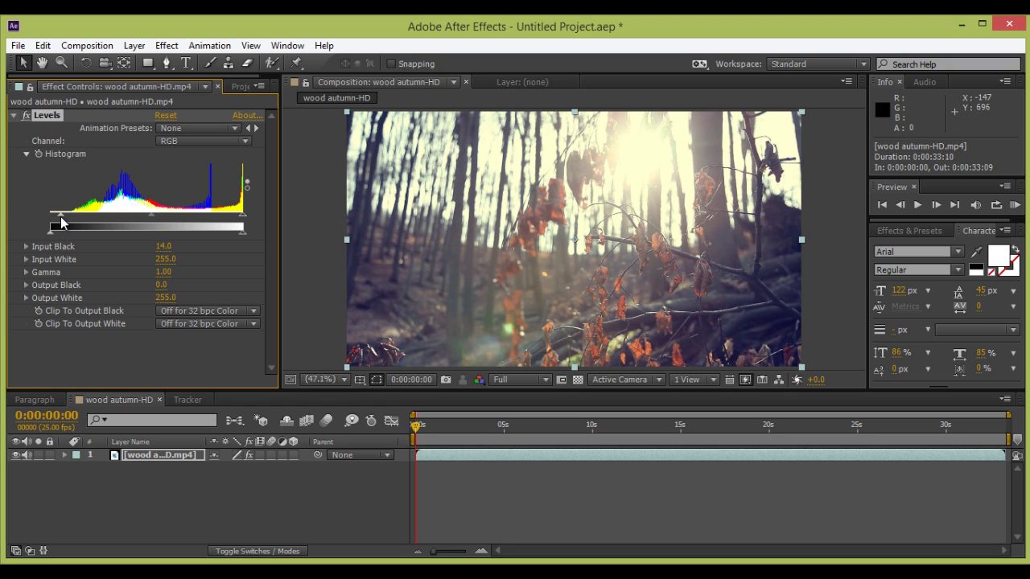
left_click_drag(243, 214, 262, 217)
Return Levels to the Blue channel and refine Blue Output Black to 54 and Blue Output White to 205.
left_click(190, 143)
left_click(193, 206)
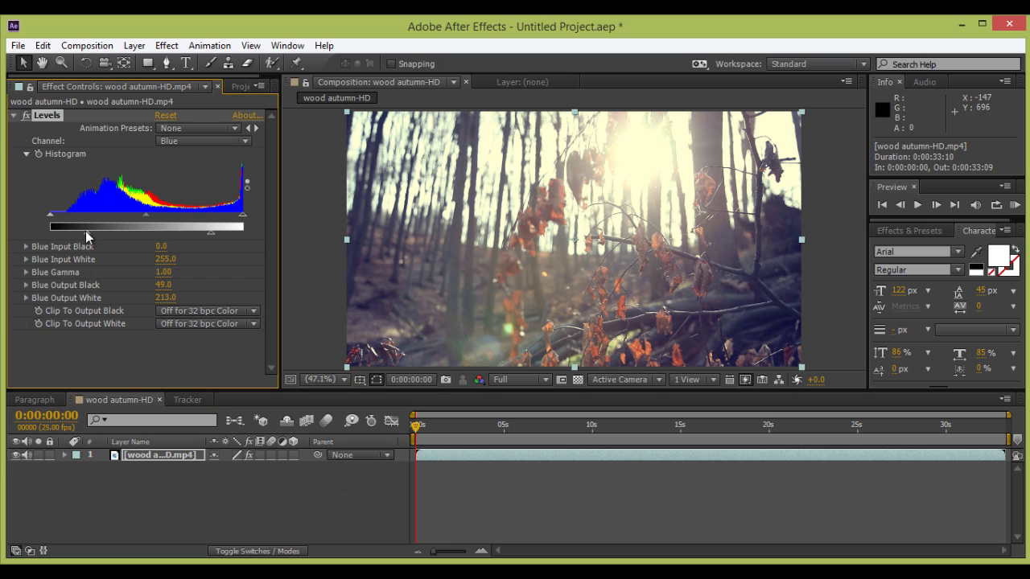
left_click_drag(88, 231, 91, 232)
left_click(226, 503)
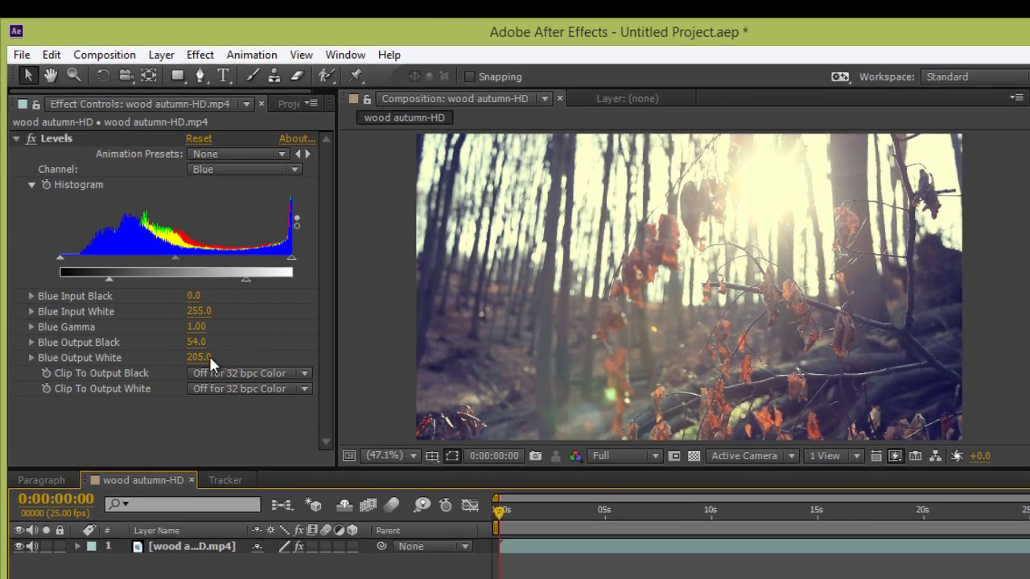
Draw a black rectangle across the full width of the frame's top edge as a letterbox bar on a new shape layer.
left_click(164, 70)
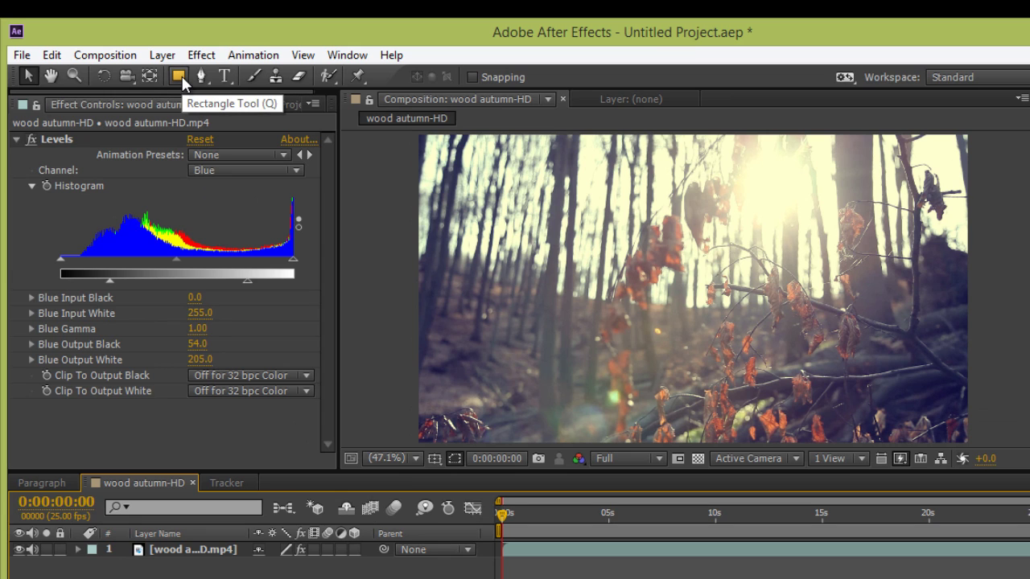
left_click(180, 76)
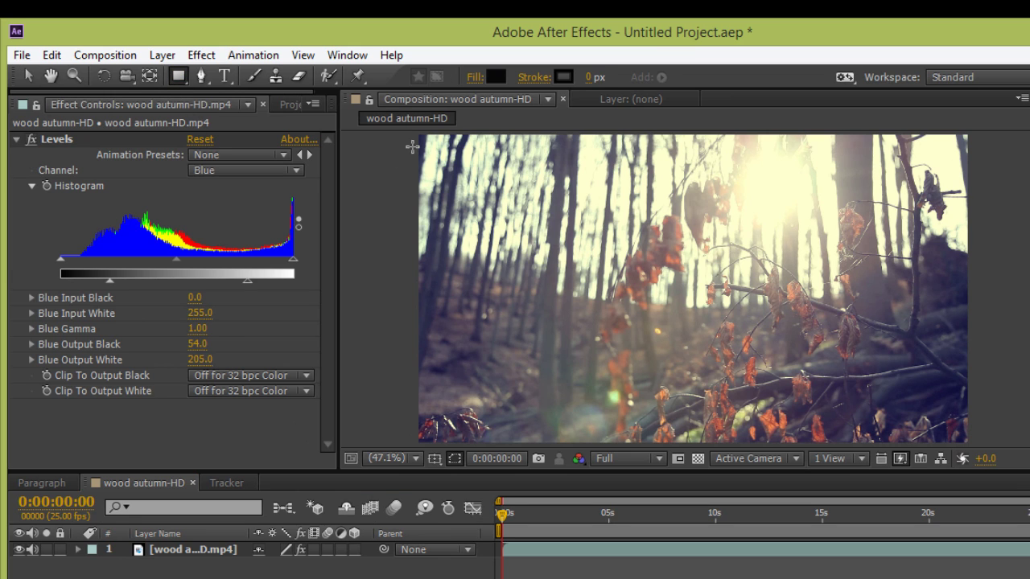
left_click_drag(415, 134, 974, 183)
key("F2")
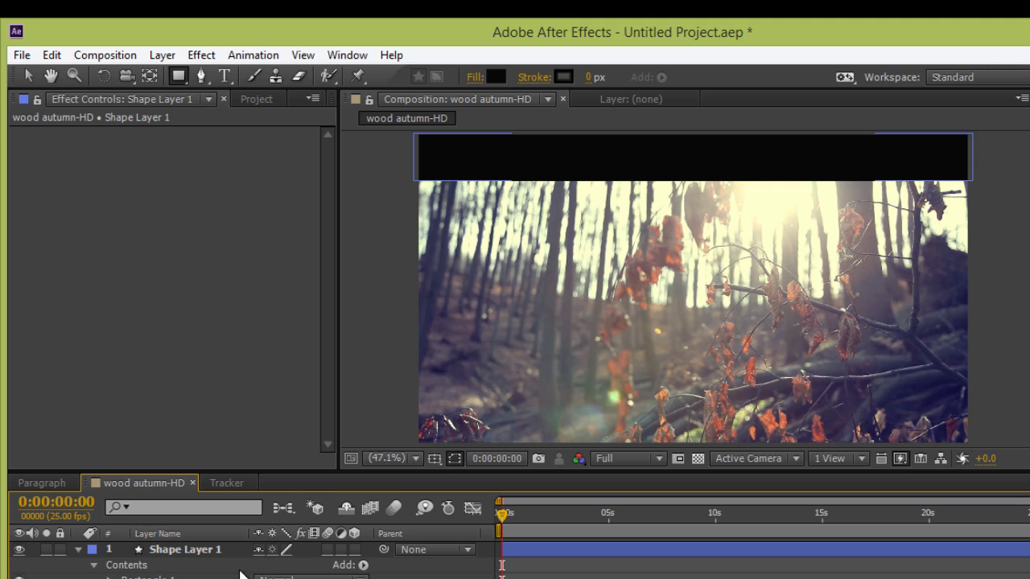
Duplicate the letterbox bar's shape layer and move the copy down to the frame's bottom edge.
left_click(198, 554)
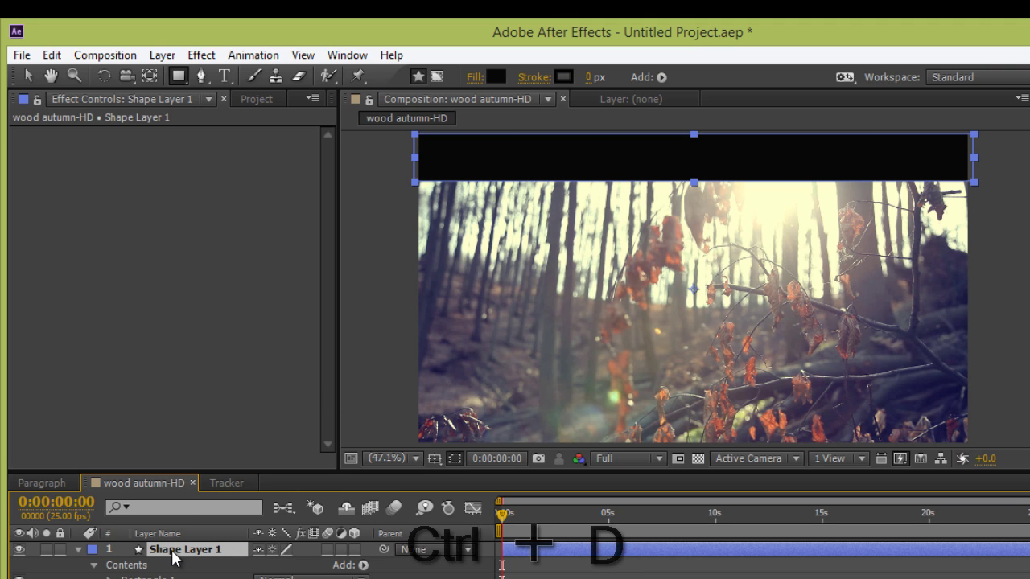
key("ctrl+d")
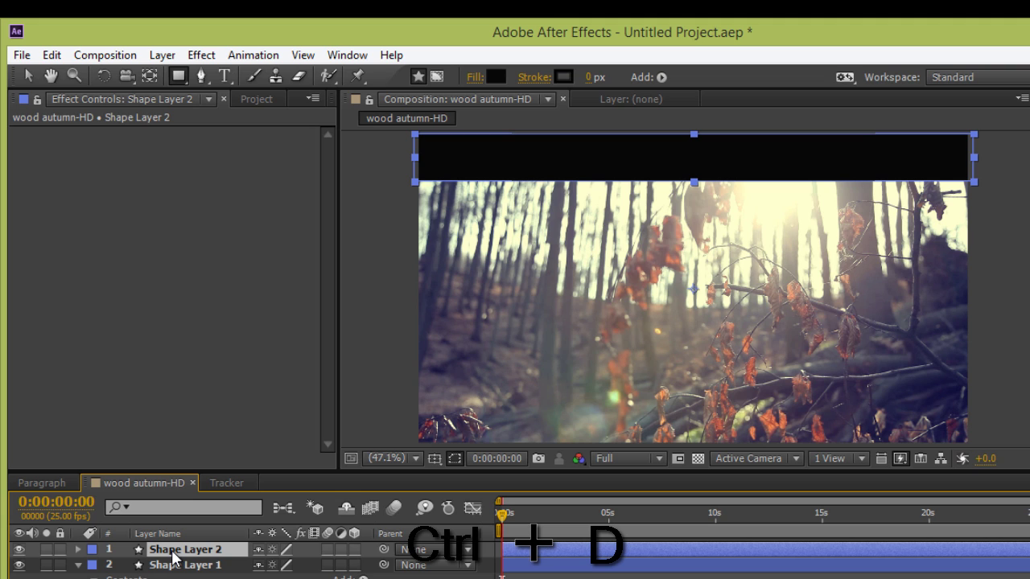
left_click(254, 99)
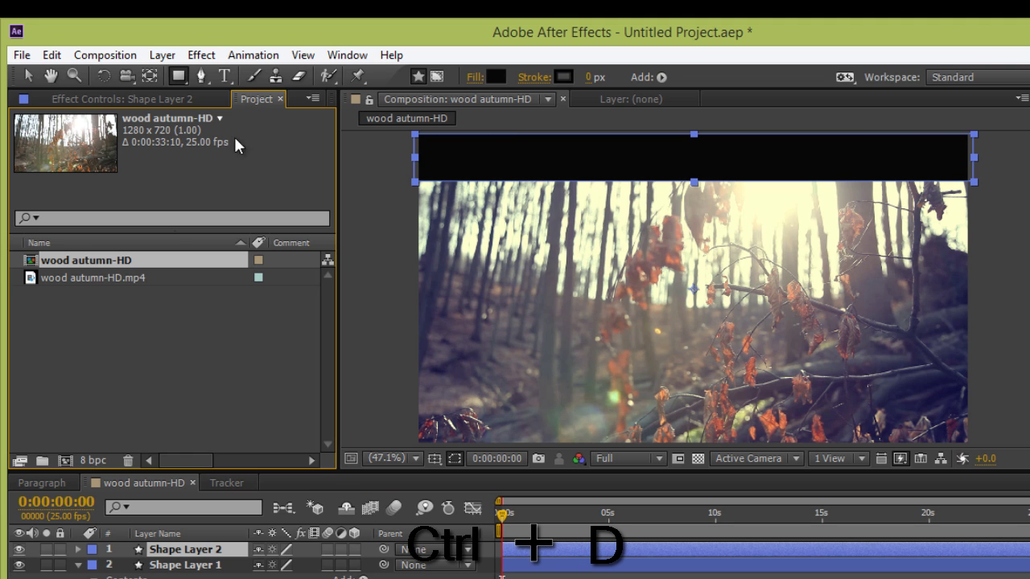
left_click(29, 76)
left_click_drag(784, 179, 779, 436)
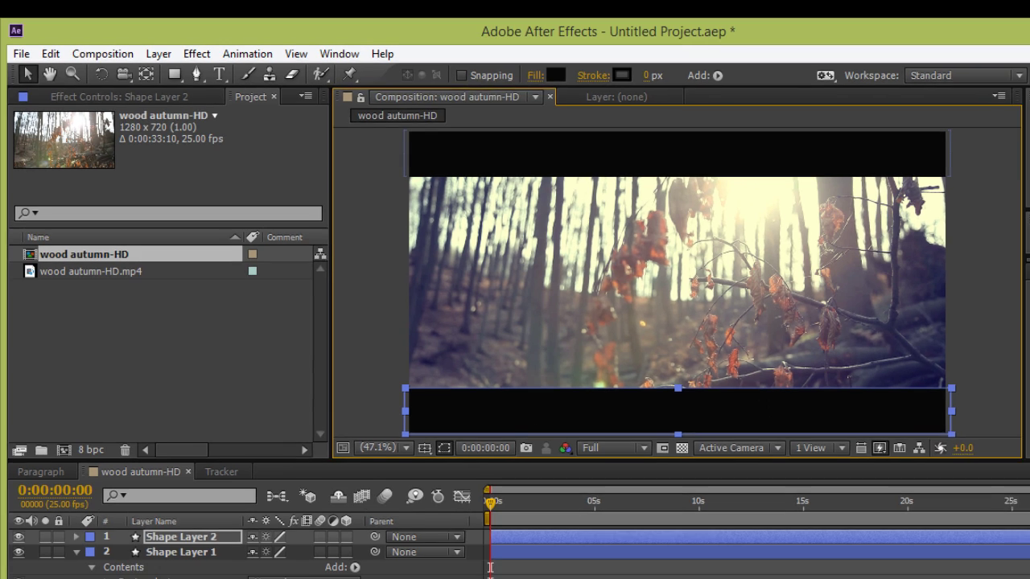
Shift the wood autumn-HD.mp4 layer up between the black bars by setting its Position to 640, 265.
left_click(228, 578)
left_click(170, 560)
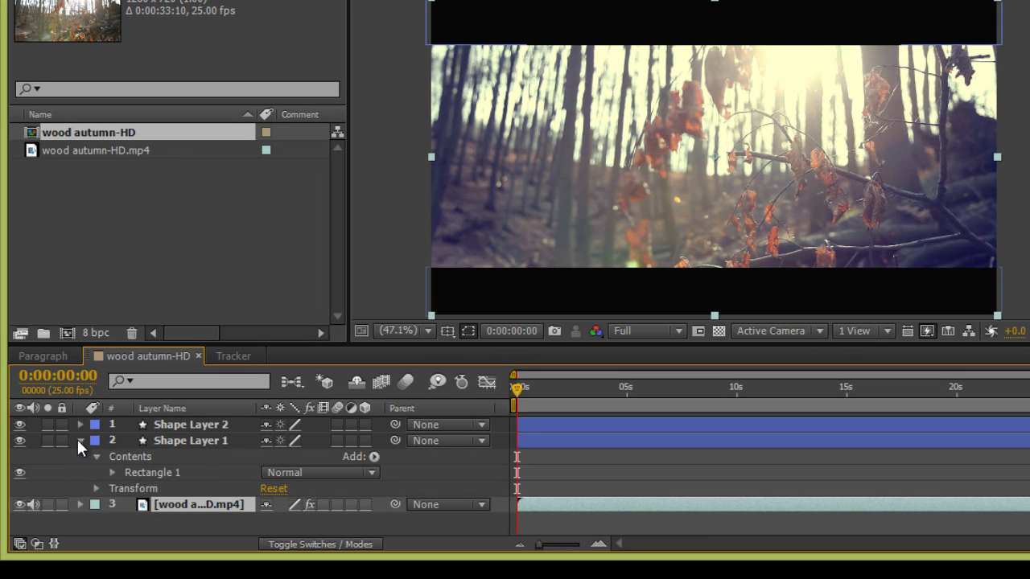
left_click(80, 441)
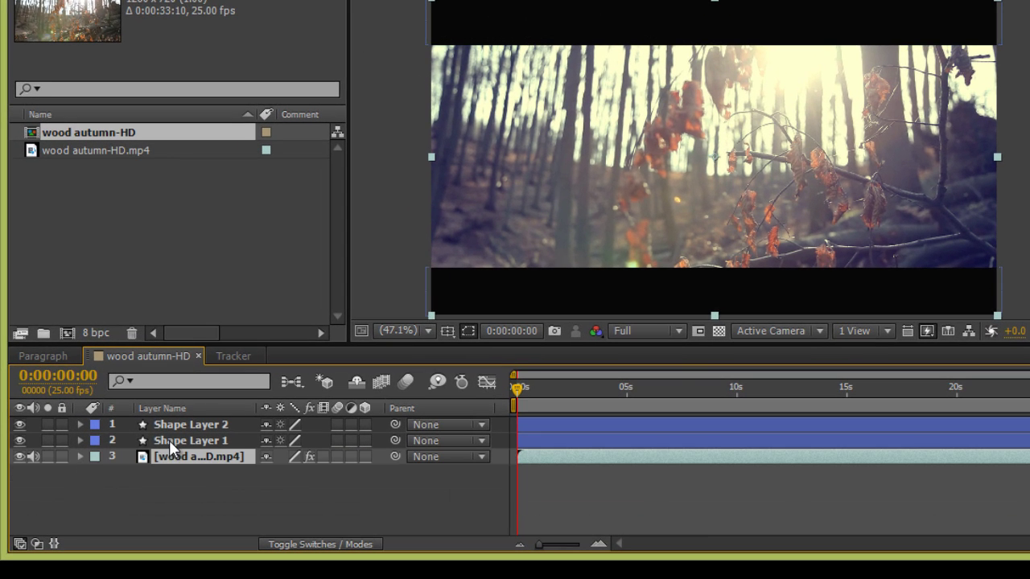
left_click_drag(690, 344, 700, 262)
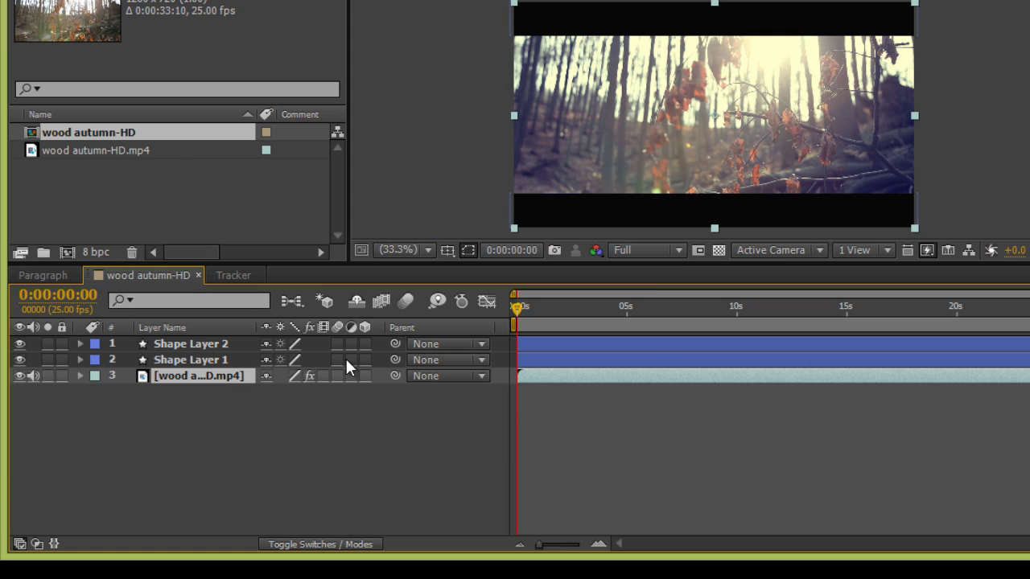
left_click(80, 376)
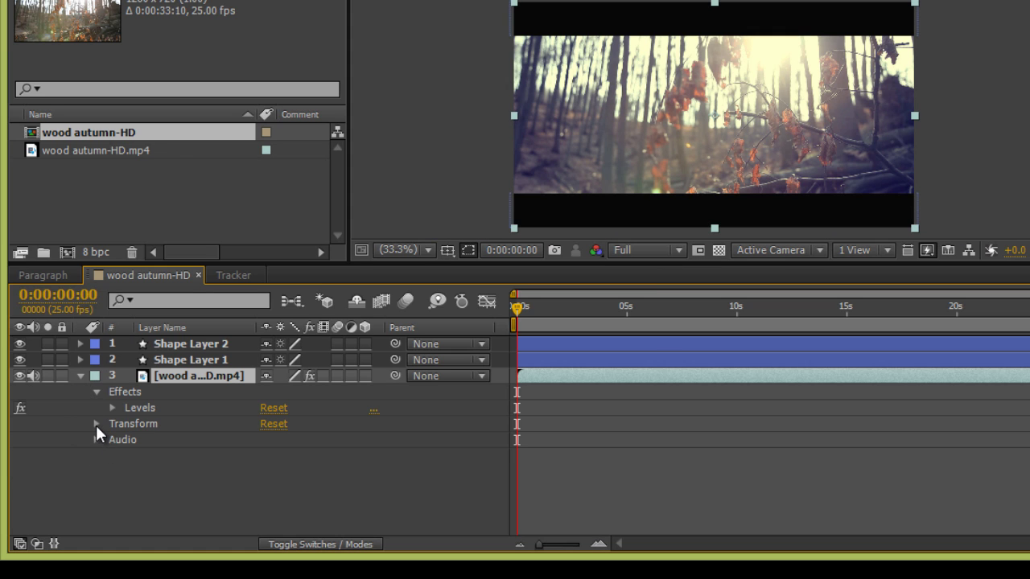
left_click(95, 423)
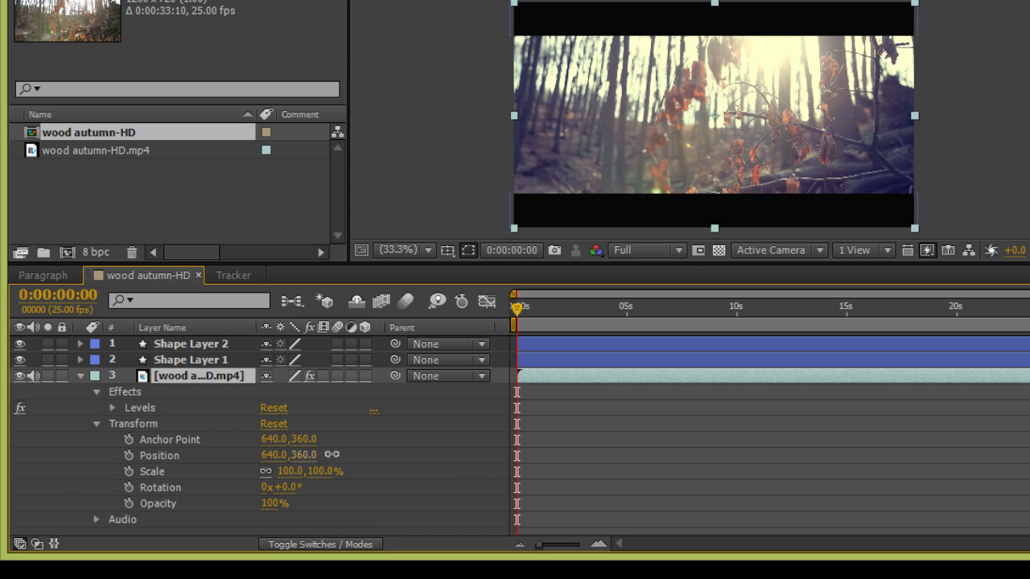
left_click_drag(349, 453, 241, 444)
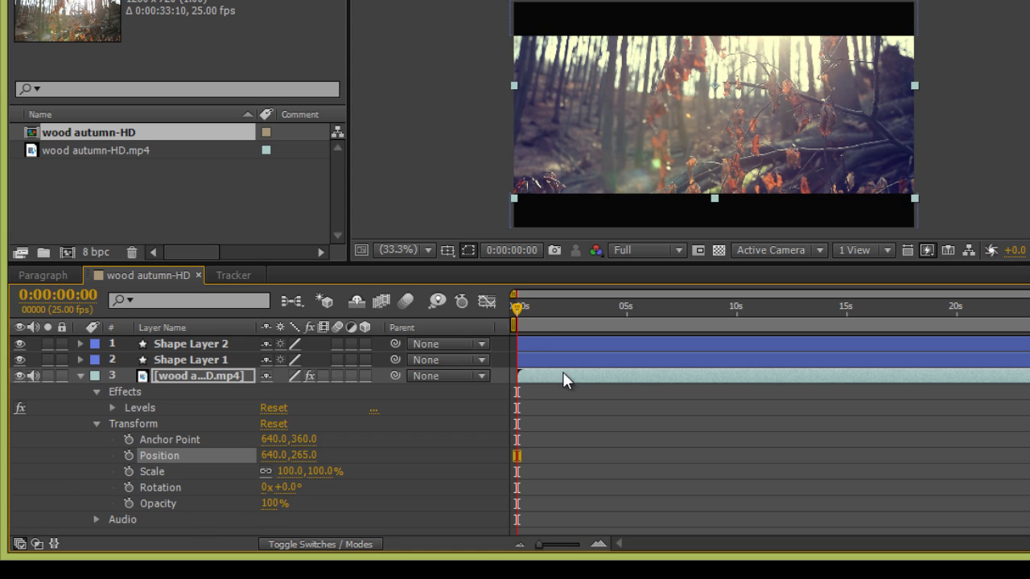
left_click(80, 376)
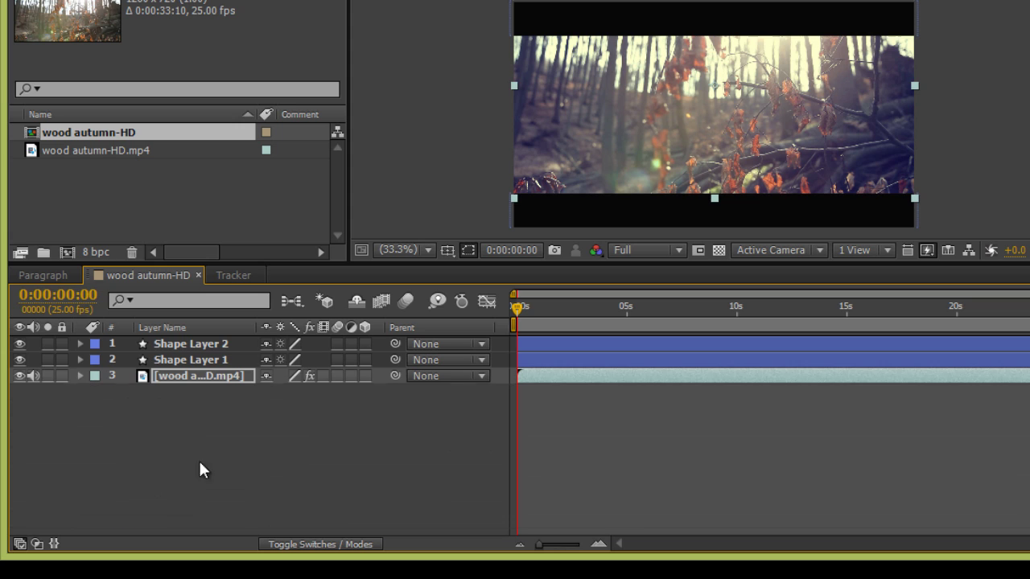
Move the wood autumn-HD.mp4 layer down between the letterbox bars to Position 642, 337.
left_click(395, 455)
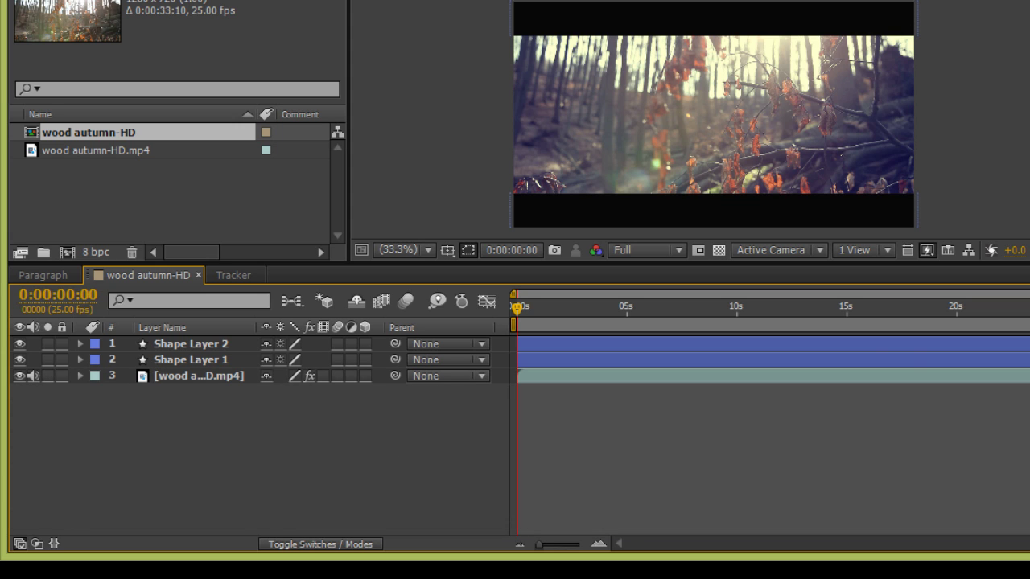
left_click_drag(517, 309, 572, 312)
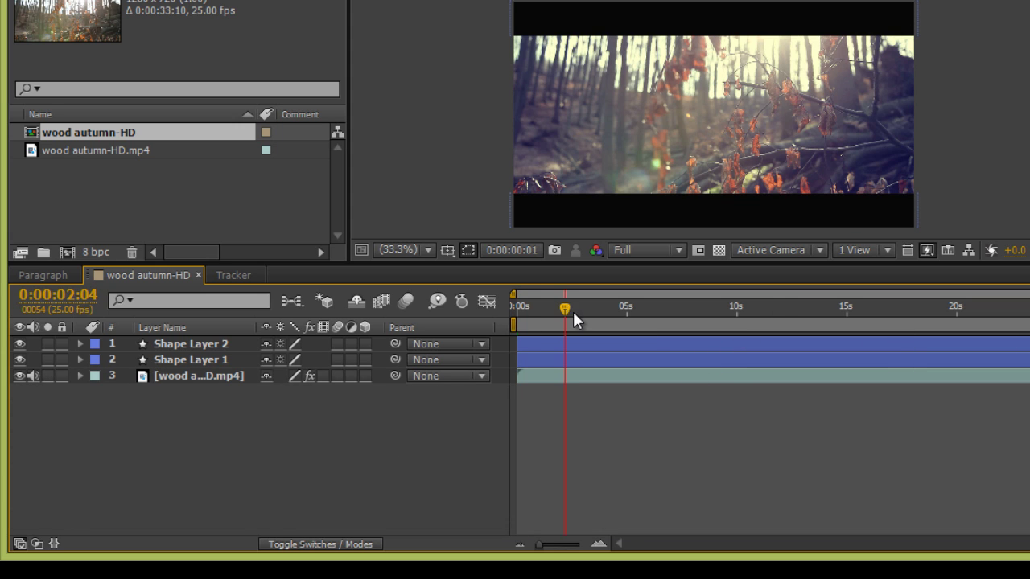
left_click_drag(685, 327, 459, 317)
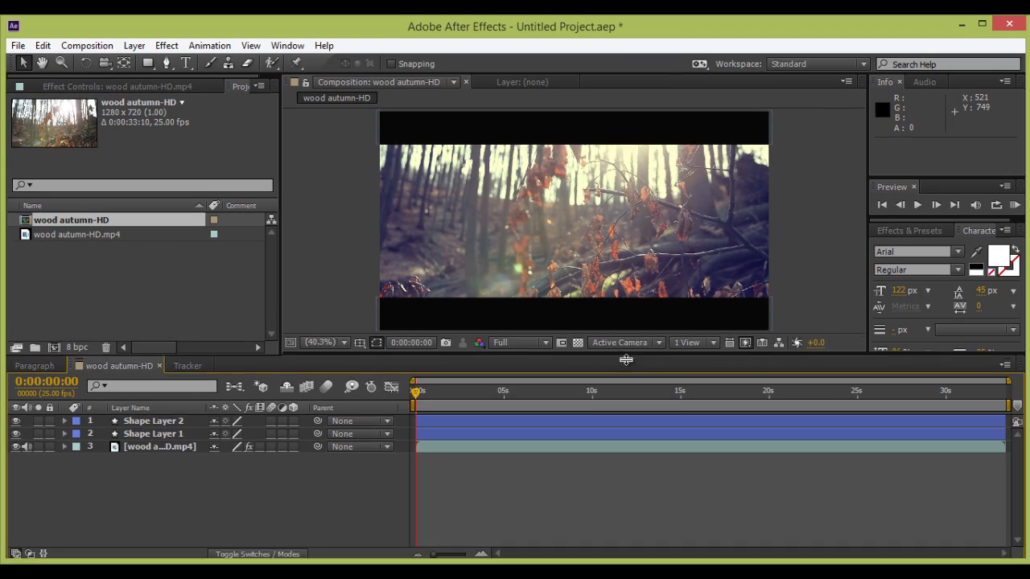
left_click_drag(626, 360, 611, 406)
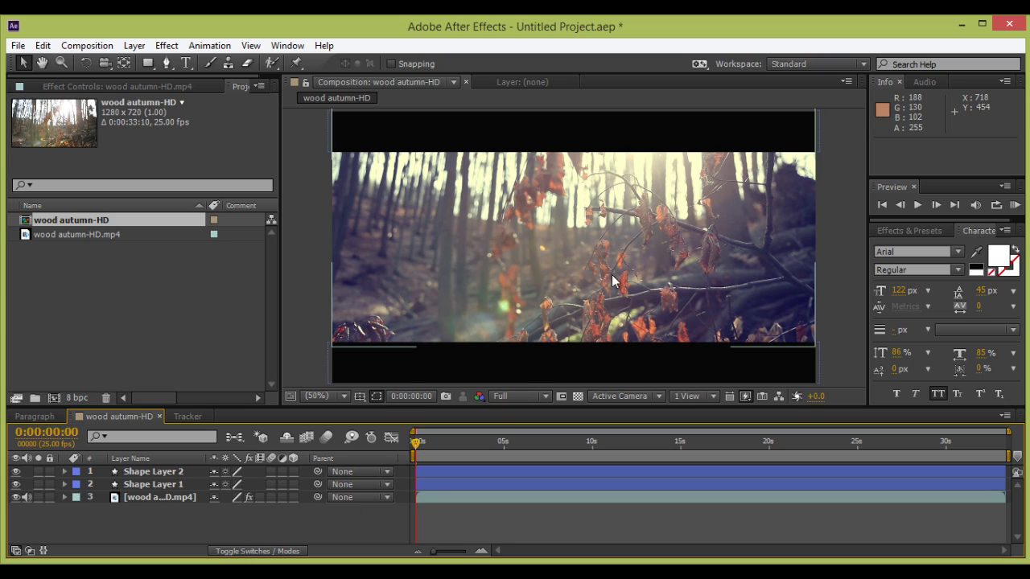
left_click_drag(632, 254, 633, 282)
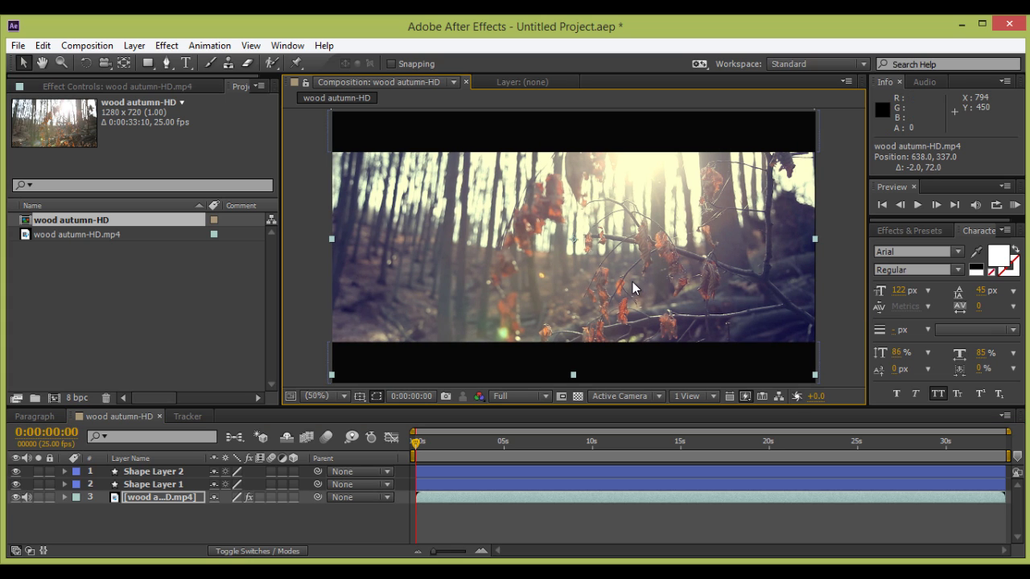
key("Right")
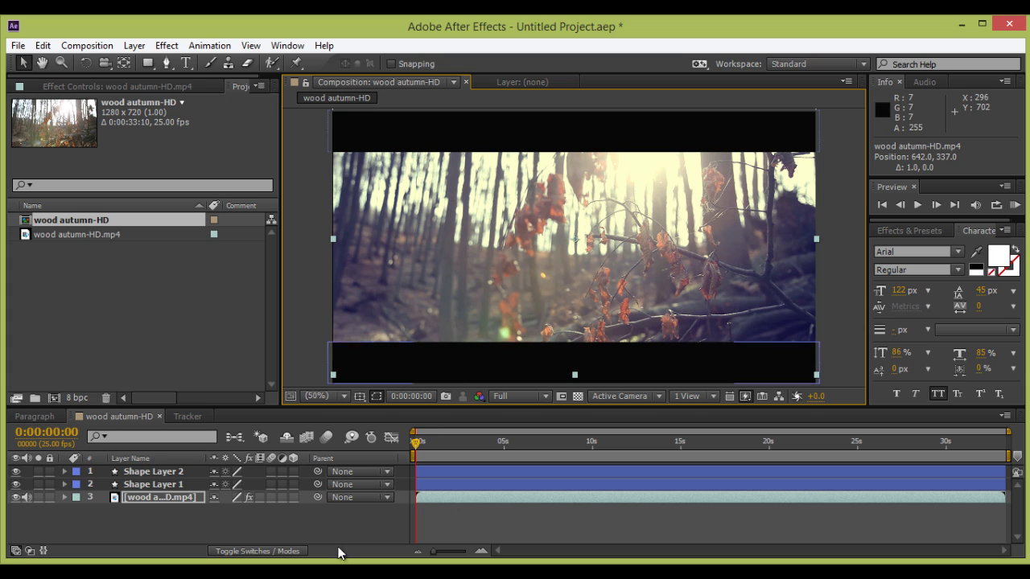
left_click(384, 512)
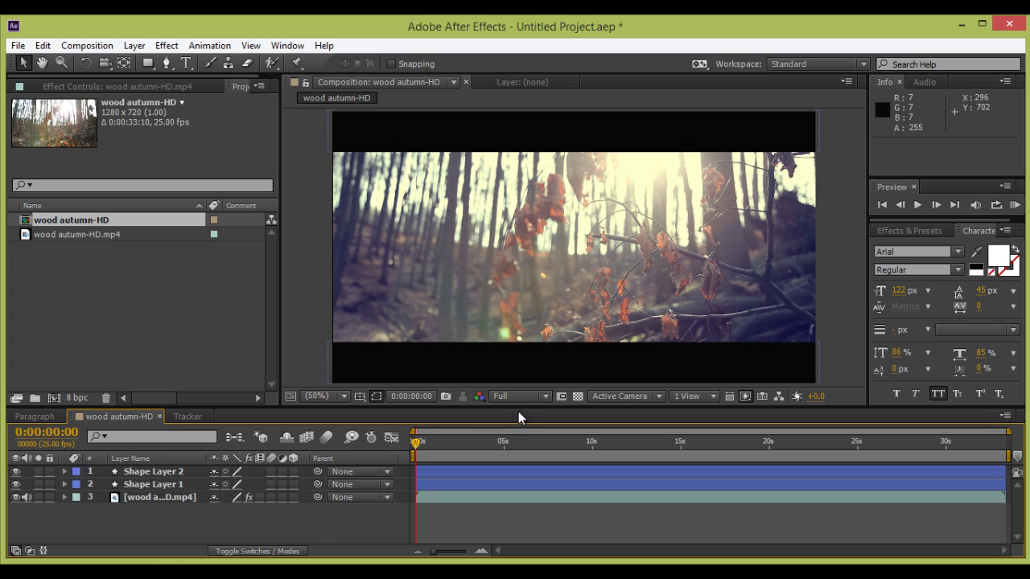
Apply the Gaussian Blur effect to the wood autumn-HD.mp4 layer.
left_click(159, 497)
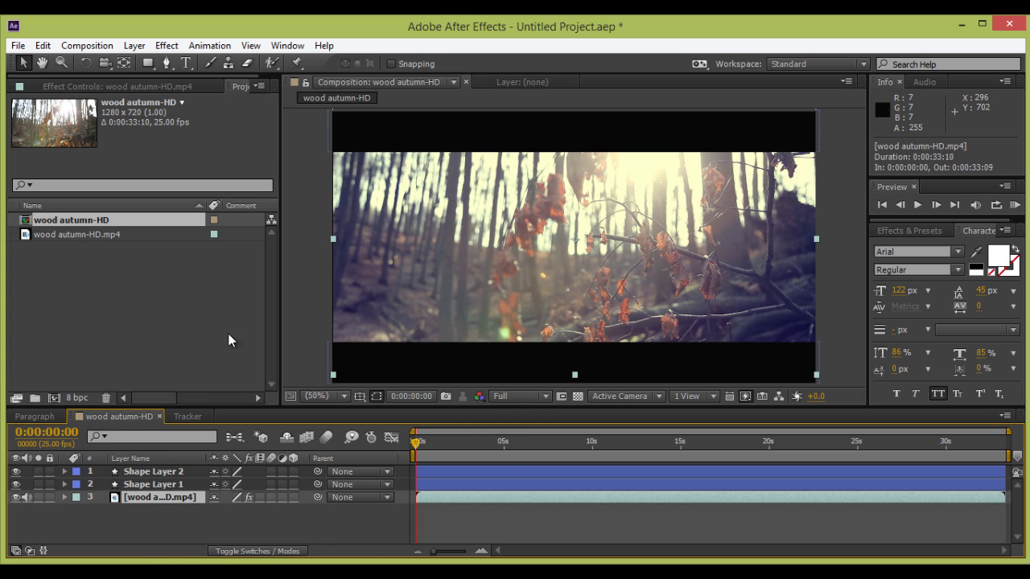
left_click(161, 47)
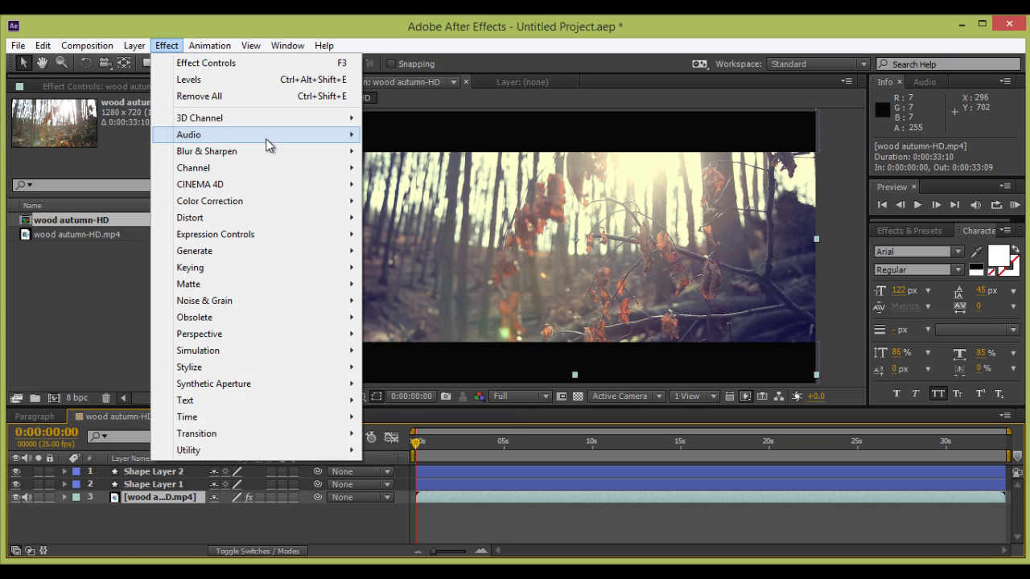
mouse_move(286, 154)
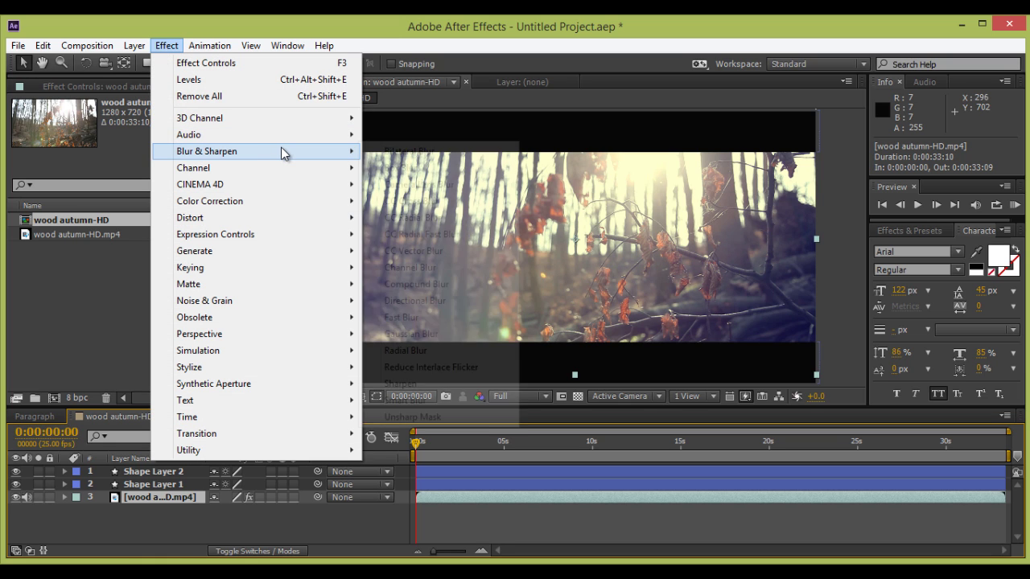
left_click(439, 333)
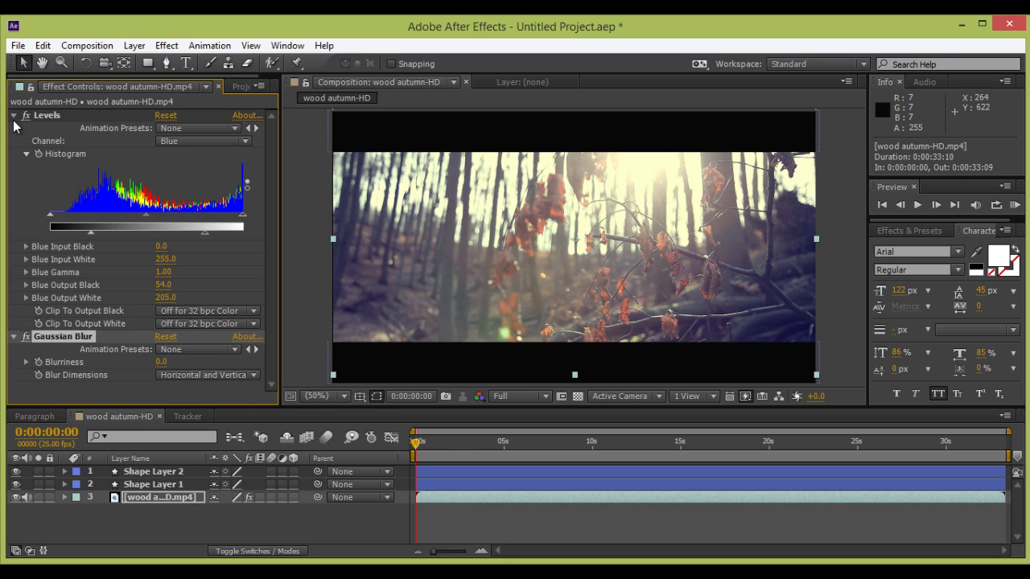
Keyframe the Gaussian Blur's Blurriness from 21.1 at 0:00:00:00 to 0 at 0:00:09:18.
left_click(14, 116)
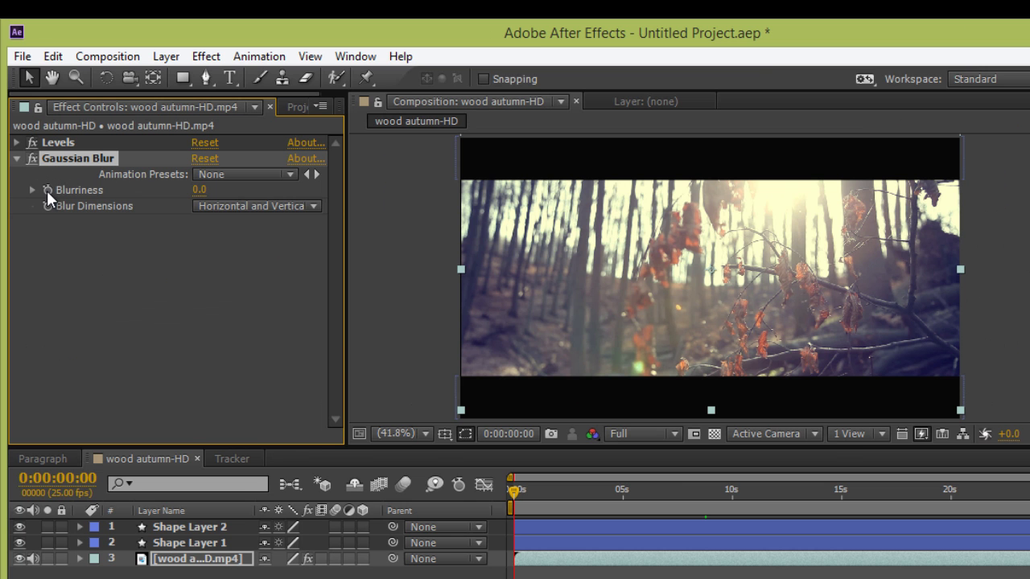
left_click(38, 153)
left_click_drag(233, 194, 377, 193)
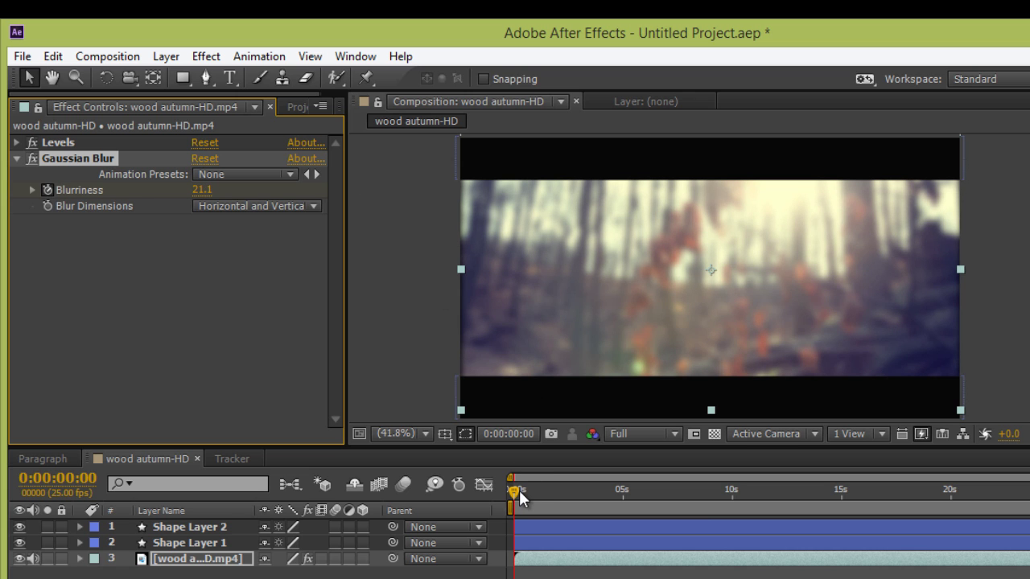
left_click_drag(514, 491, 727, 502)
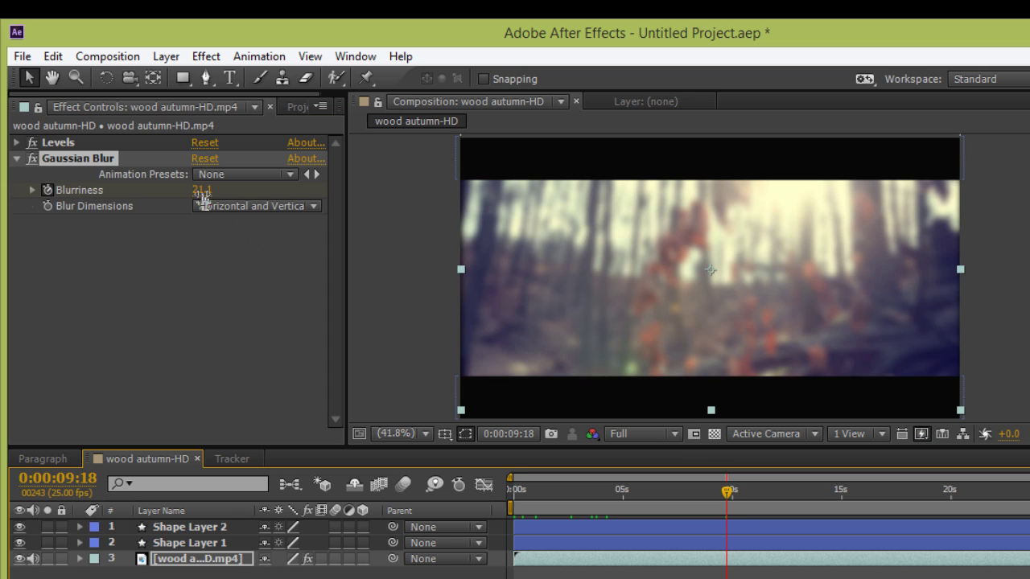
left_click_drag(187, 190, 151, 191)
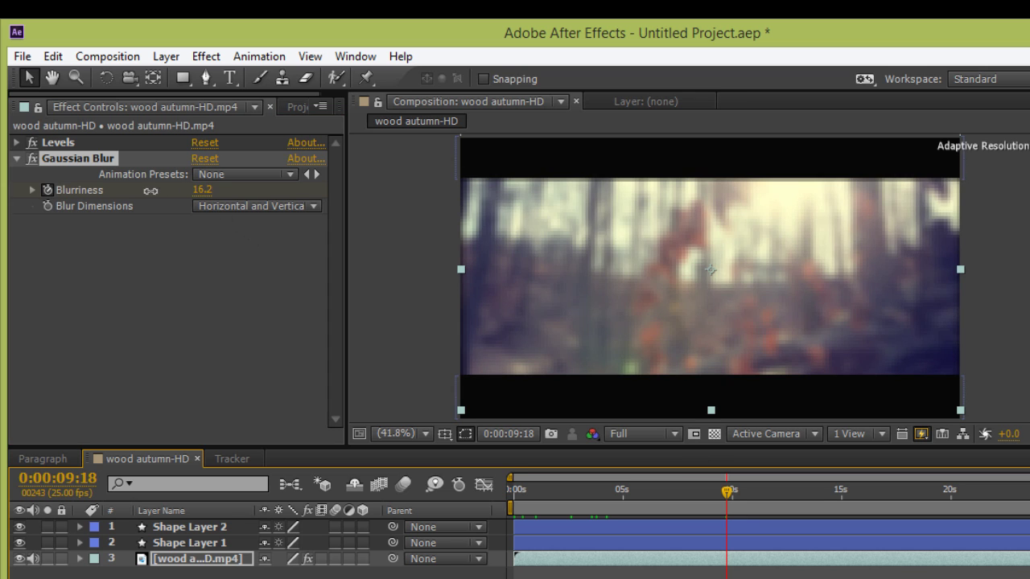
left_click(201, 323)
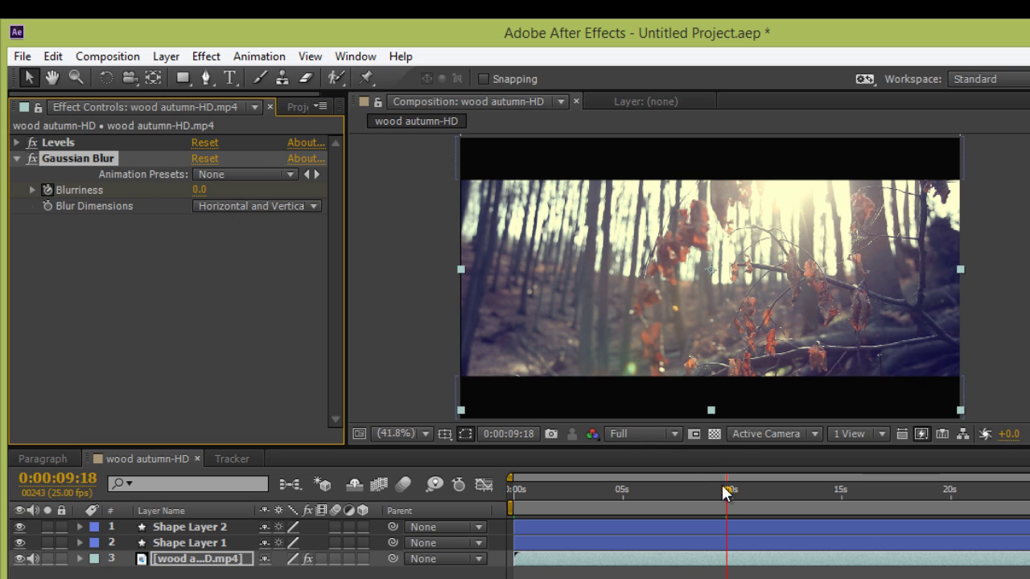
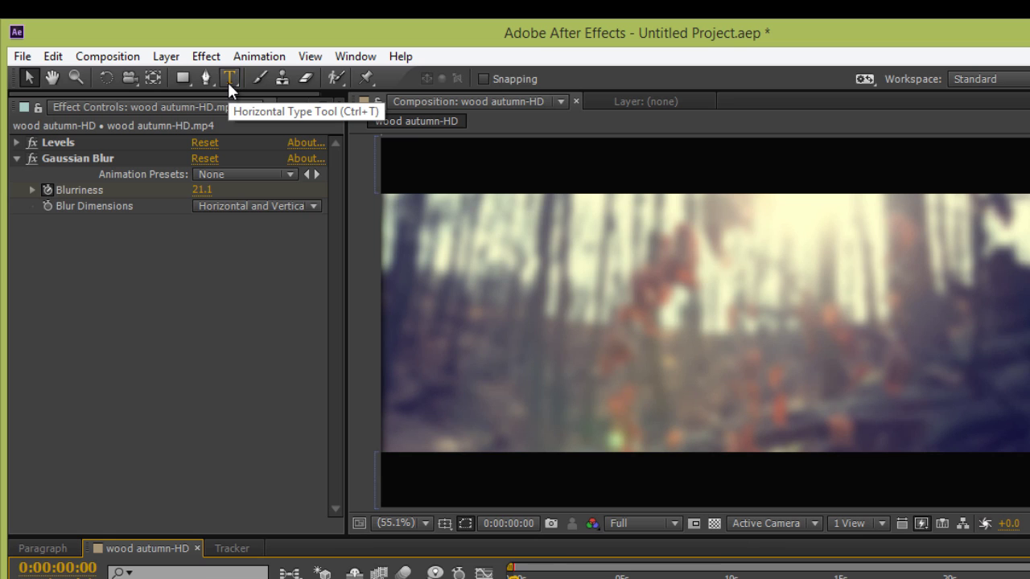
Add a horizontal text layer over the footage reading "film look color correction".
left_click(229, 78)
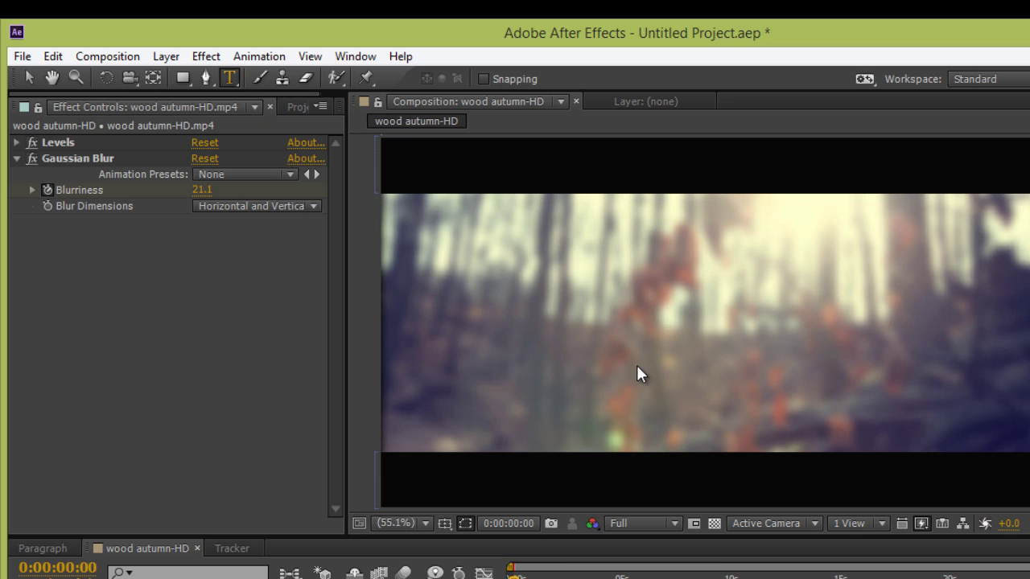
left_click(228, 77)
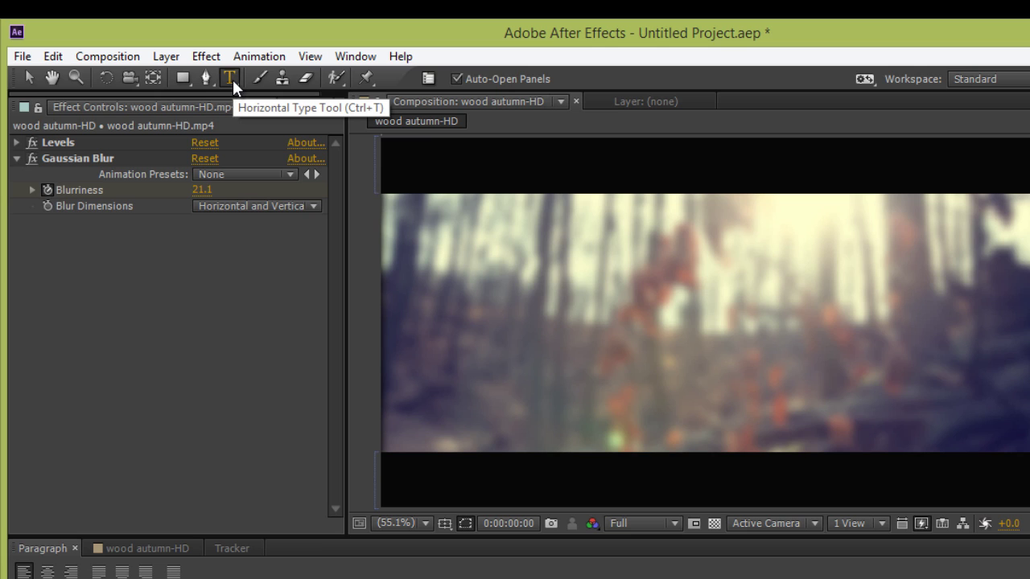
left_click(241, 552)
left_click(147, 554)
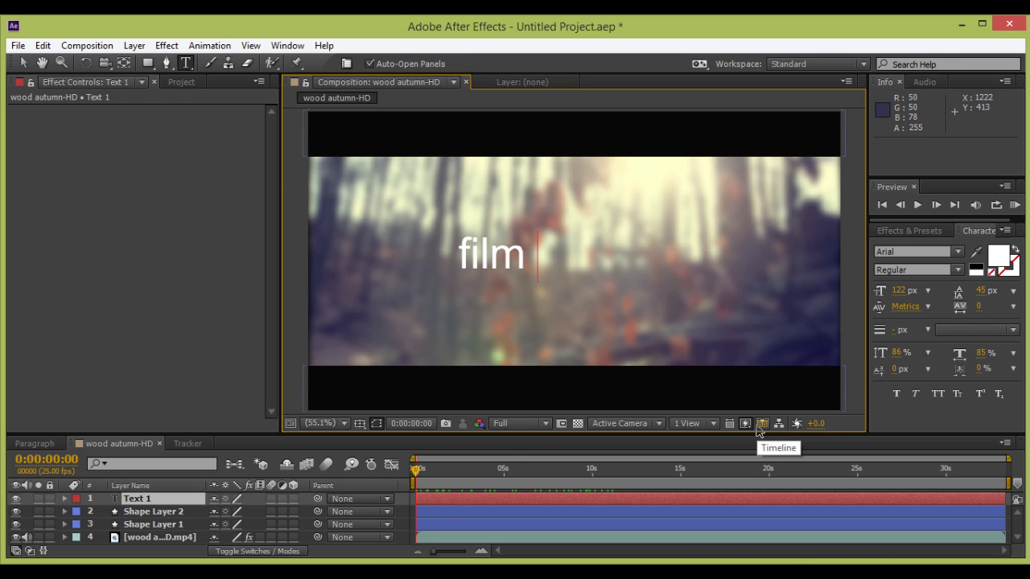
type("loom")
key("BackSpace")
type("kC")
key("BackSpace")
type("co")
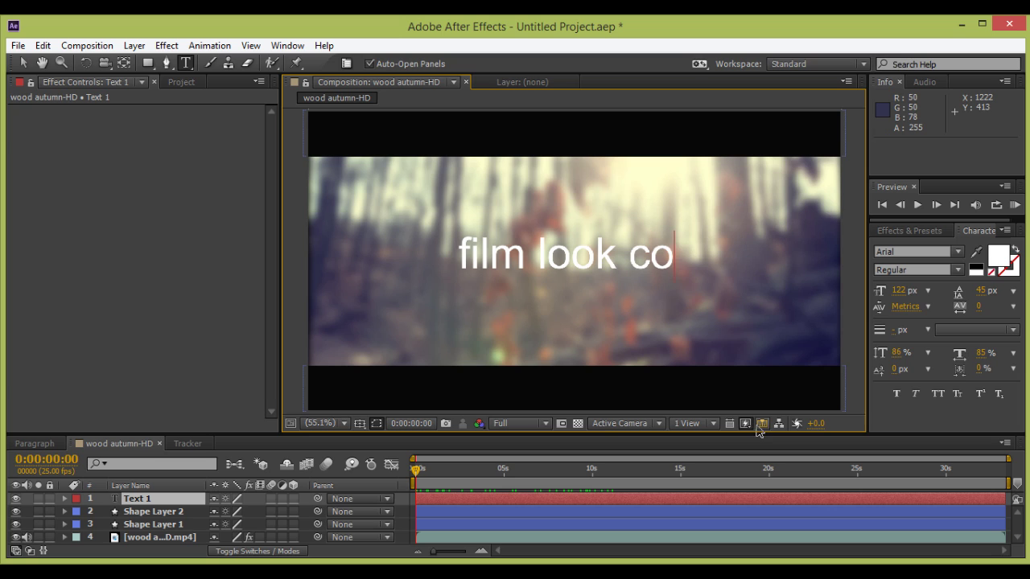
type("lor correc")
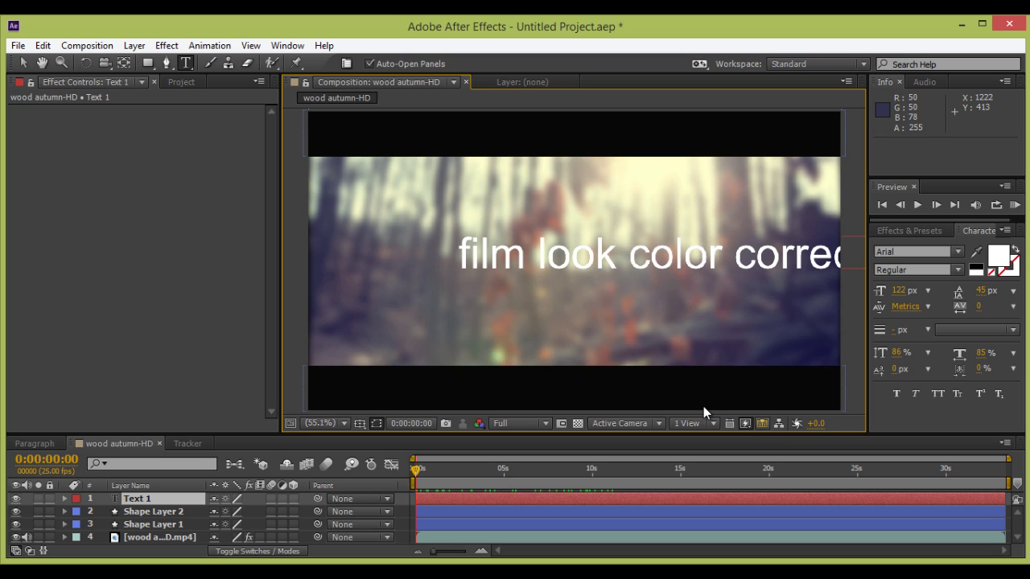
Set the text's font size to 40 px and place it just above the lower letterbox bar at Position 45.3, 573.1.
left_click(23, 63)
left_click_drag(683, 257, 572, 327)
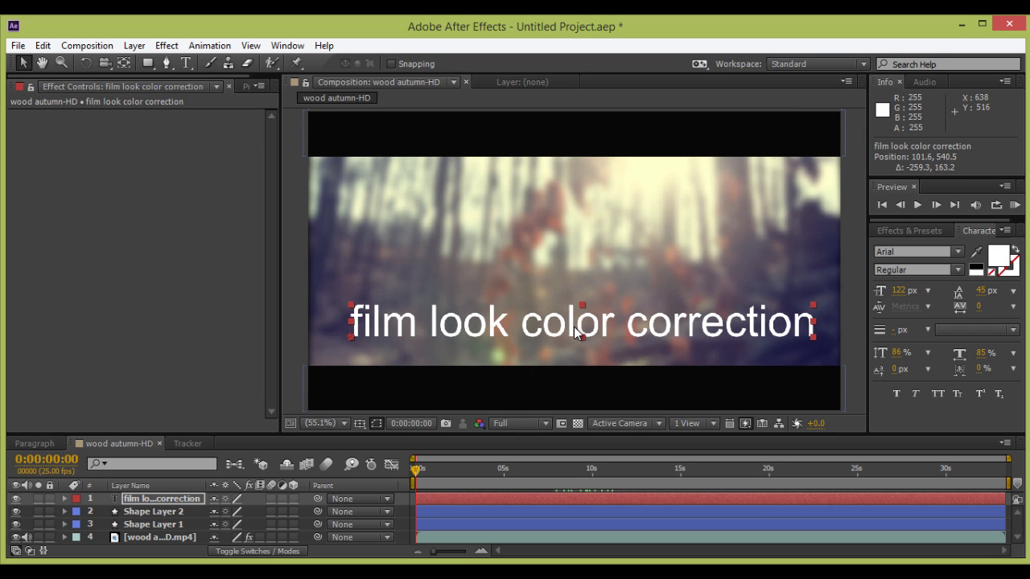
left_click_drag(899, 294, 848, 300)
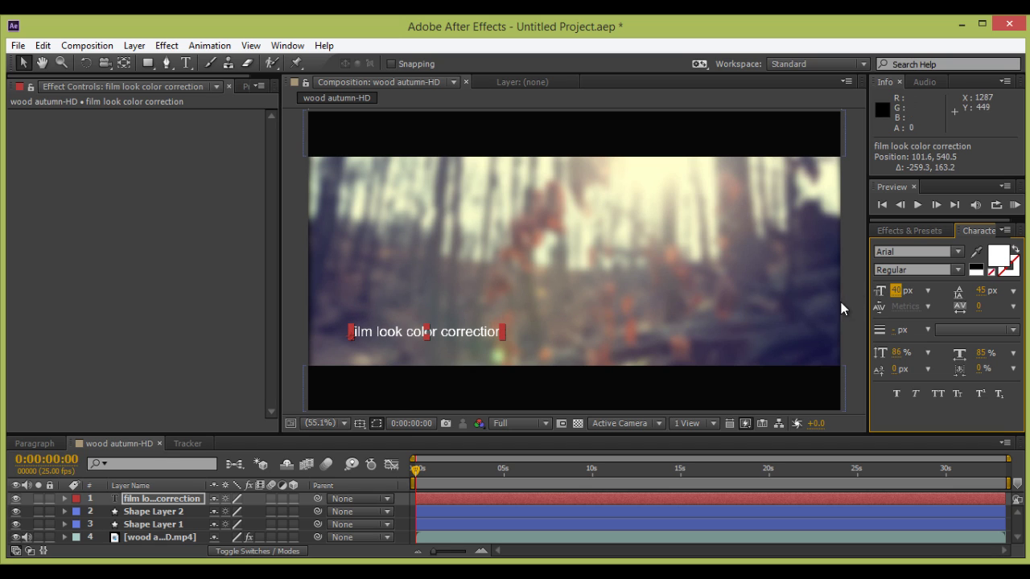
left_click_drag(475, 335, 452, 344)
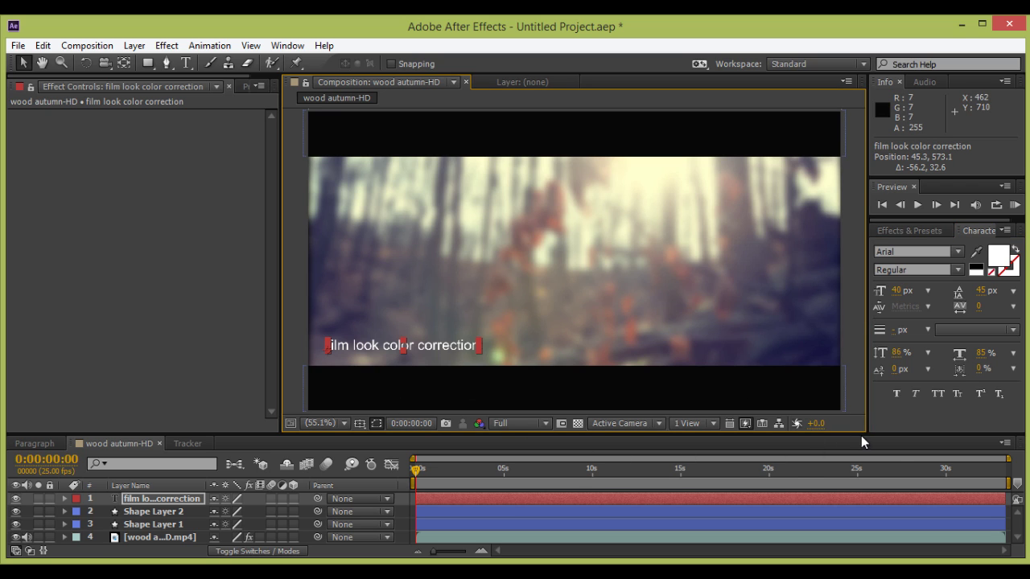
Fade in the "film look color correction" text by keyframing Opacity from 0% at 0:00:00:00 to 100% at 0:00:09:12.
left_click_drag(777, 432, 773, 387)
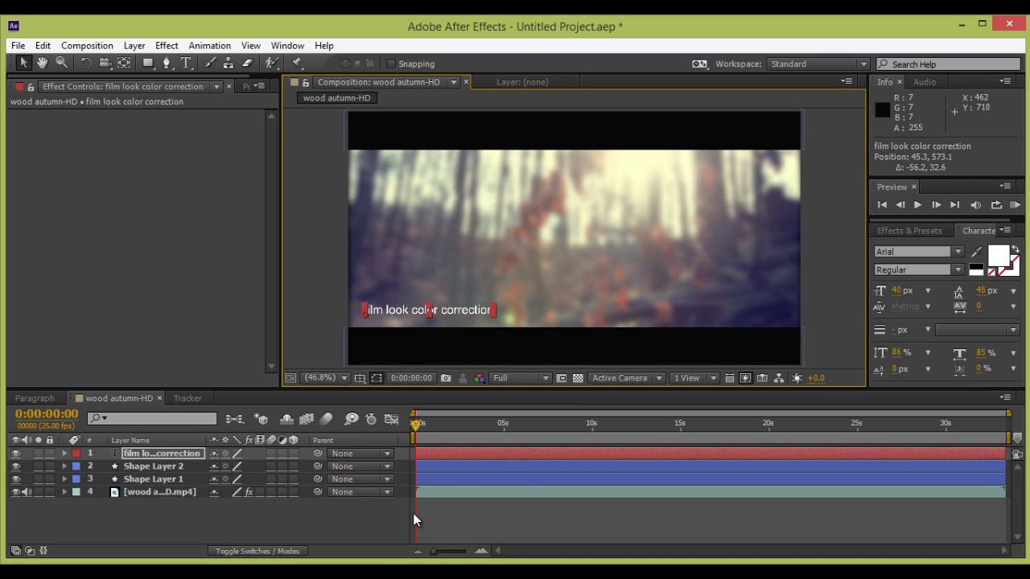
left_click(384, 522)
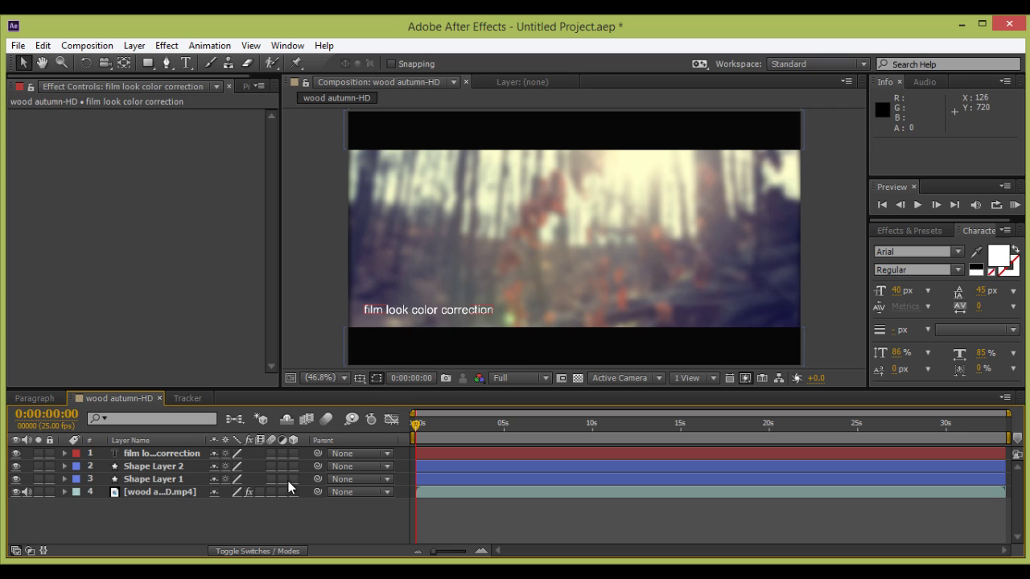
left_click(144, 453)
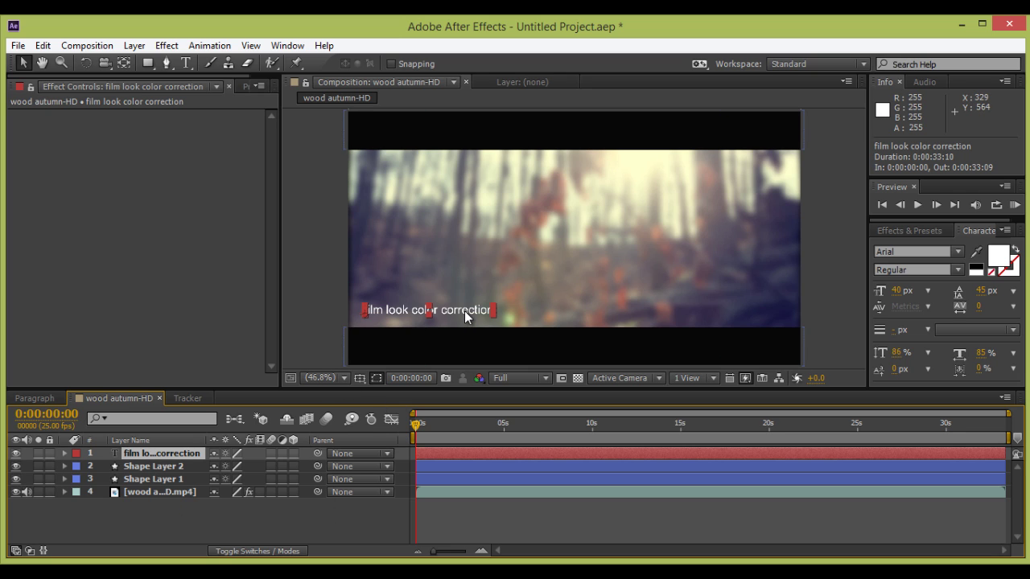
left_click(214, 505)
left_click(170, 454)
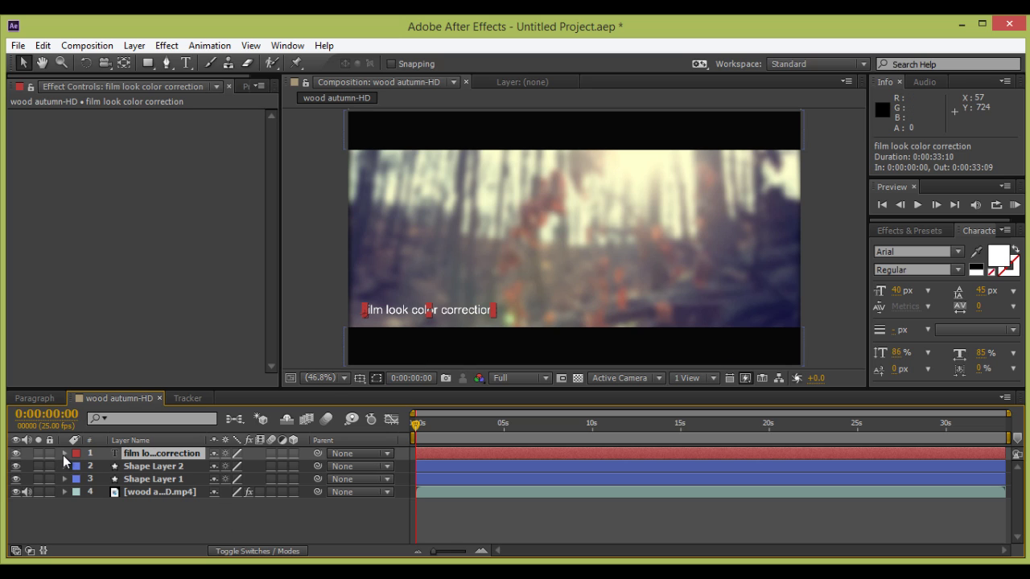
left_click(64, 453)
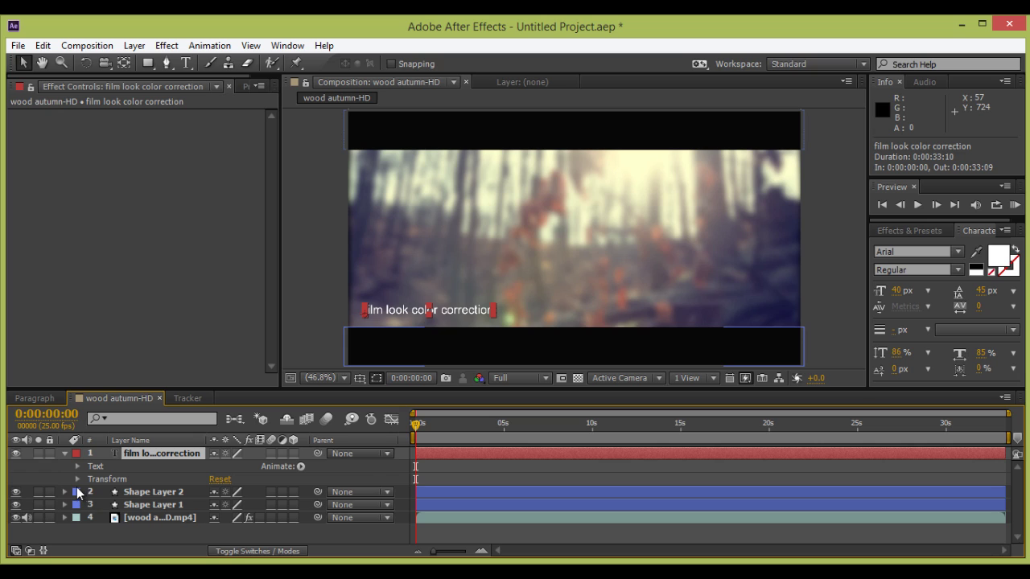
left_click(78, 479)
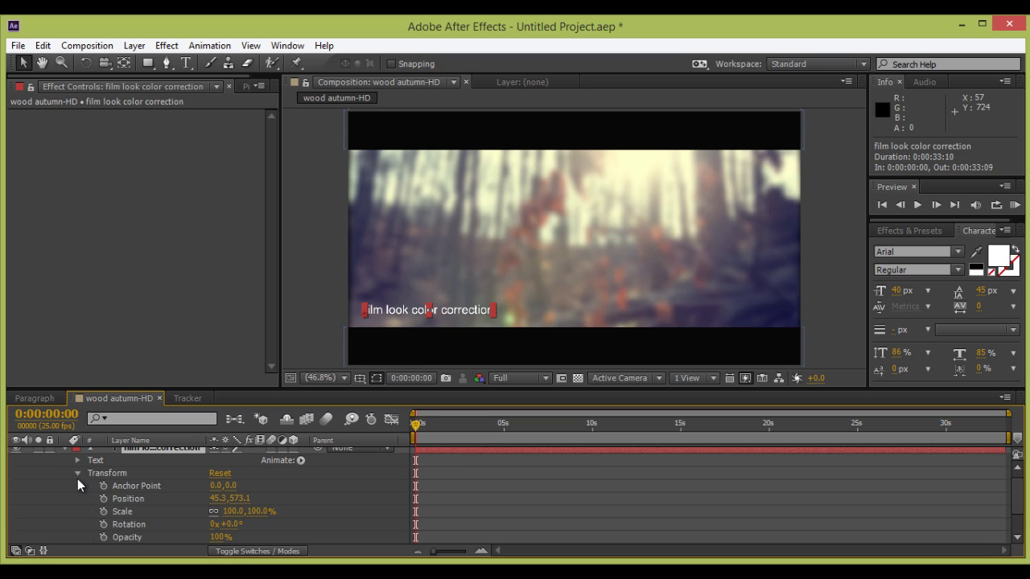
left_click(103, 537)
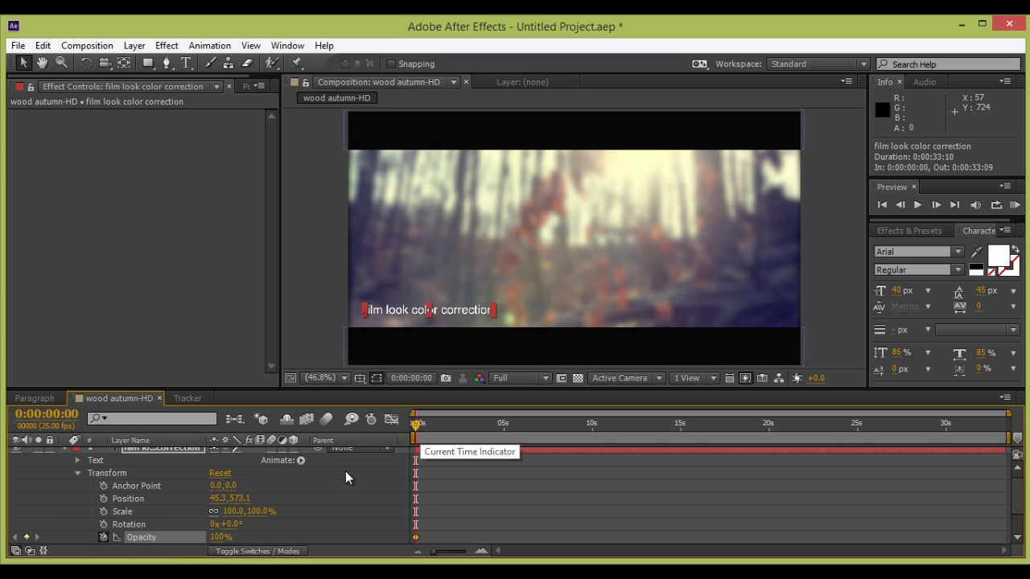
left_click_drag(210, 537, 138, 540)
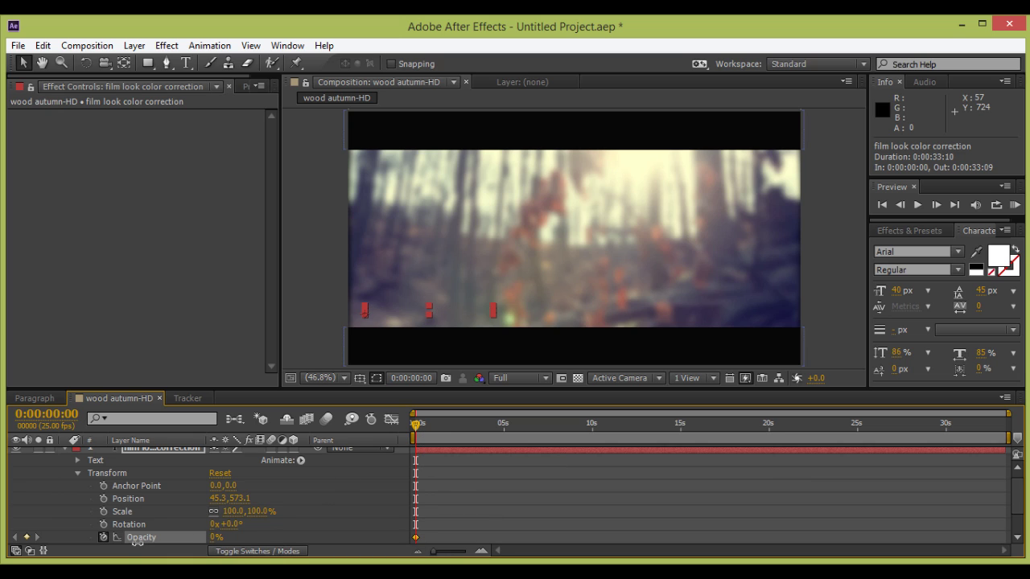
left_click_drag(524, 433, 581, 436)
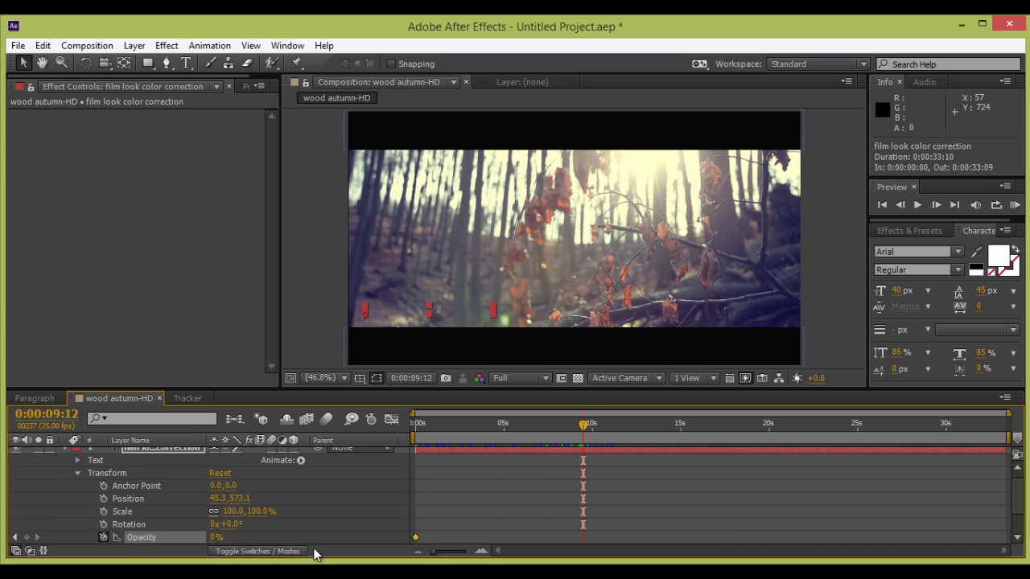
left_click_drag(213, 538, 365, 542)
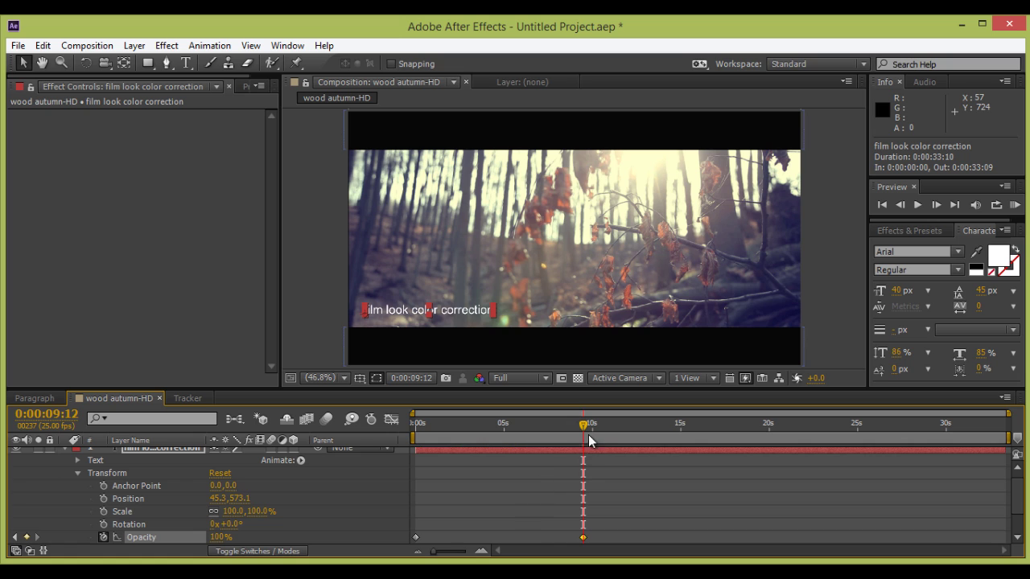
Preview the composition from 0:00:00:00 to check the text fade and the blur animation.
left_click_drag(588, 437, 379, 430)
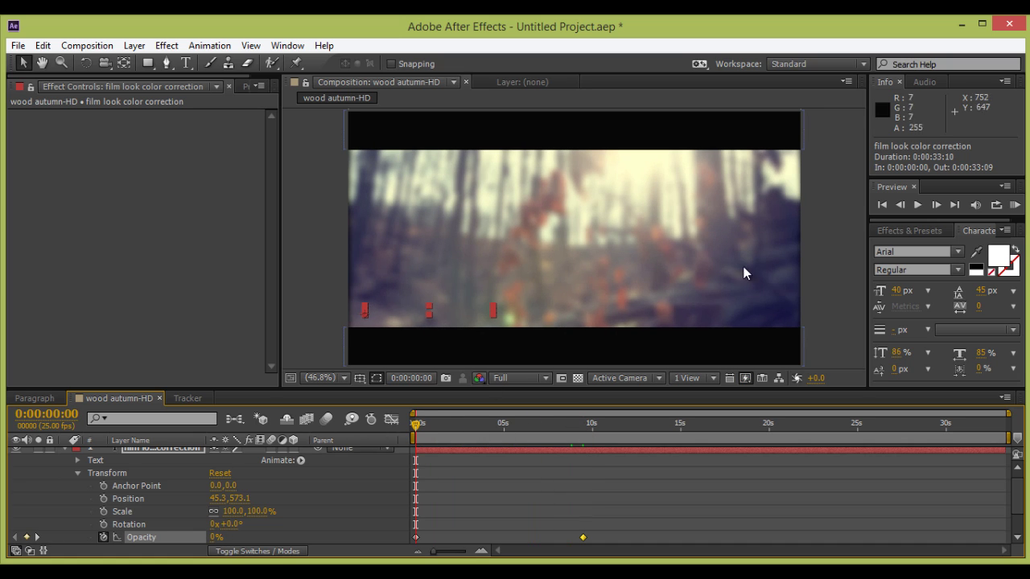
left_click(917, 205)
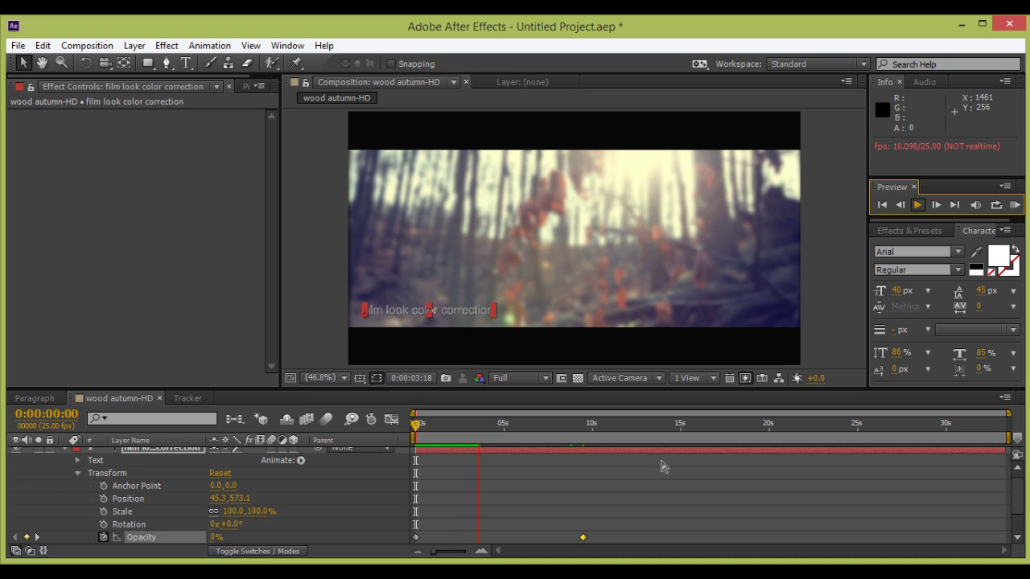
left_click(917, 207)
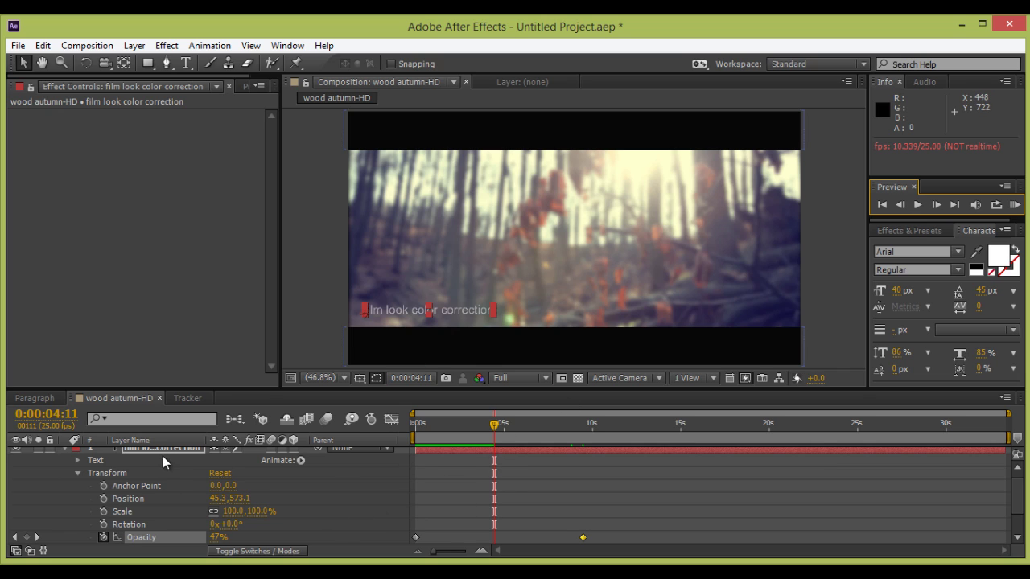
Collapse the "film look color correction" layer's properties and trim the layer's end to 0:00:09:22.
left_click(64, 450)
left_click(847, 453)
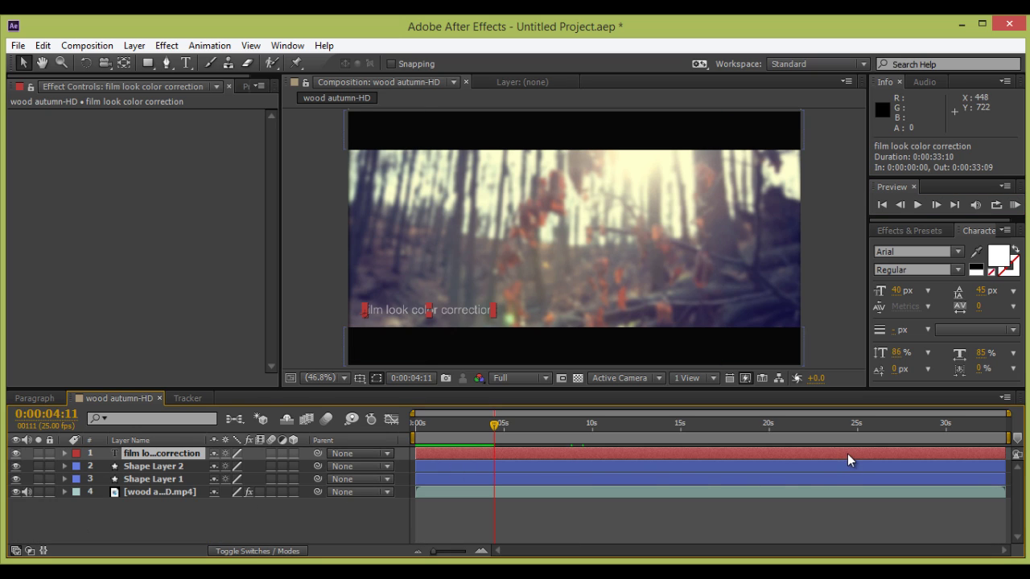
left_click_drag(1004, 455, 592, 461)
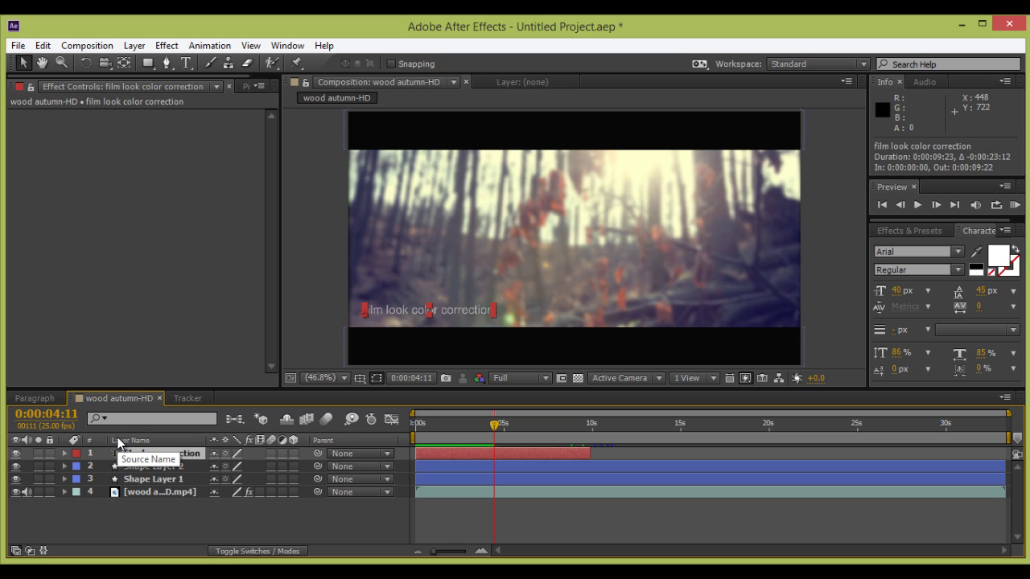
Duplicate the "film look color correction" layer, slide the copy to start at 0:00:09:09 and open its text for editing.
key("ctrl+d")
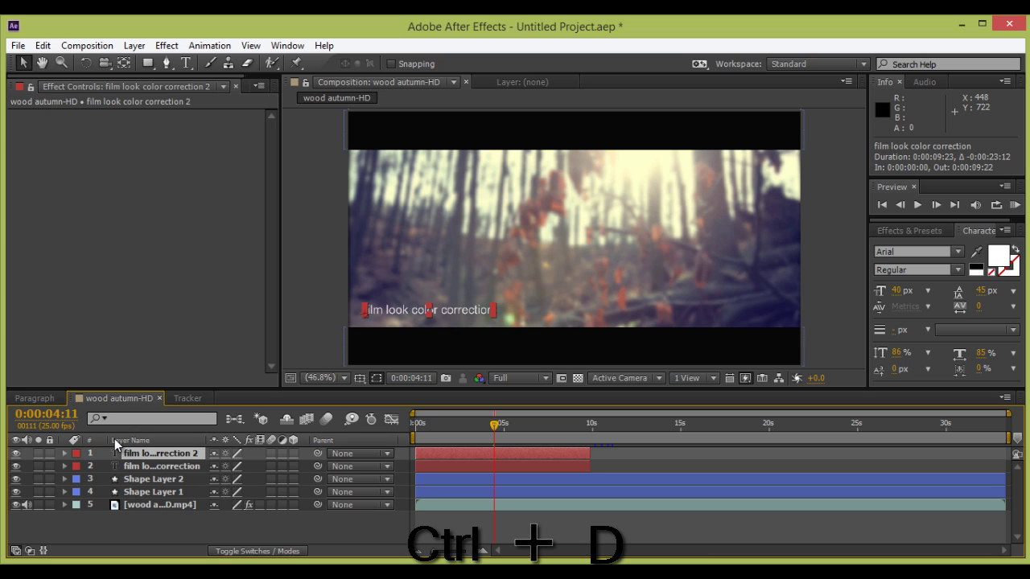
left_click_drag(517, 454, 680, 453)
double_click(160, 453)
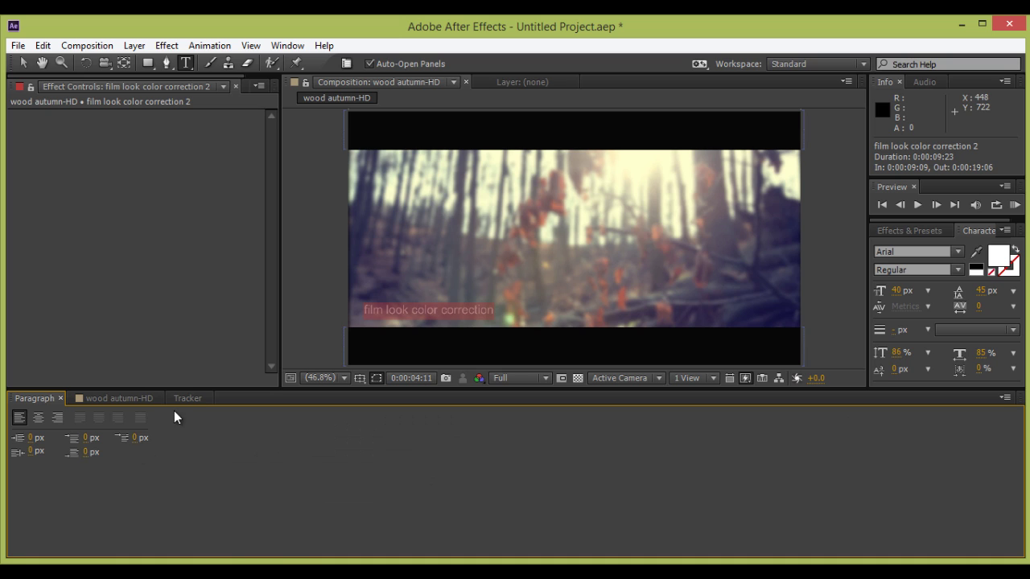
left_click(135, 395)
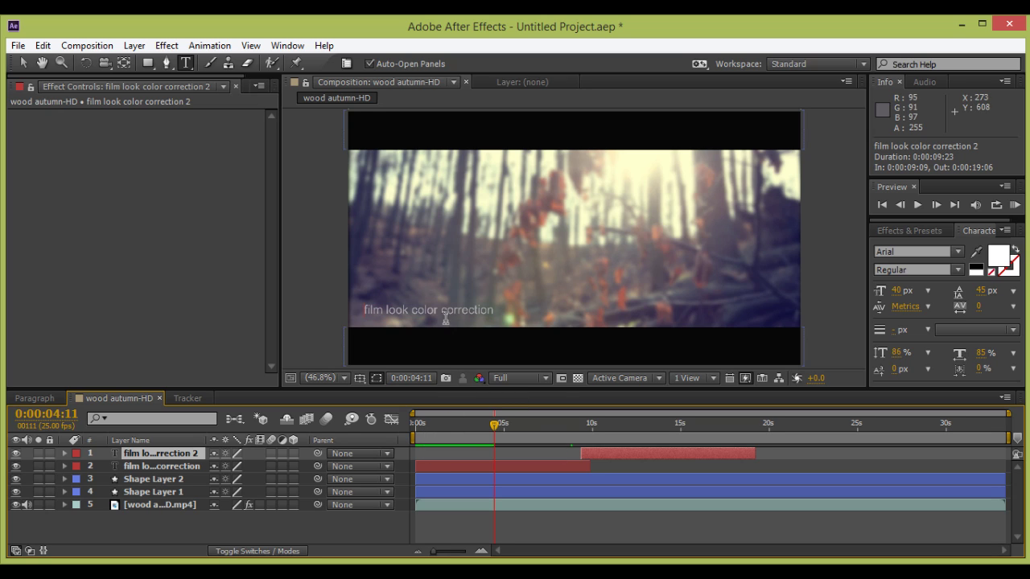
Try moving the "film look color correction" text to the lower middle of the frame, then undo the move.
left_click(22, 63)
left_click_drag(474, 307, 600, 307)
left_click_drag(489, 429, 436, 426)
left_click(176, 453)
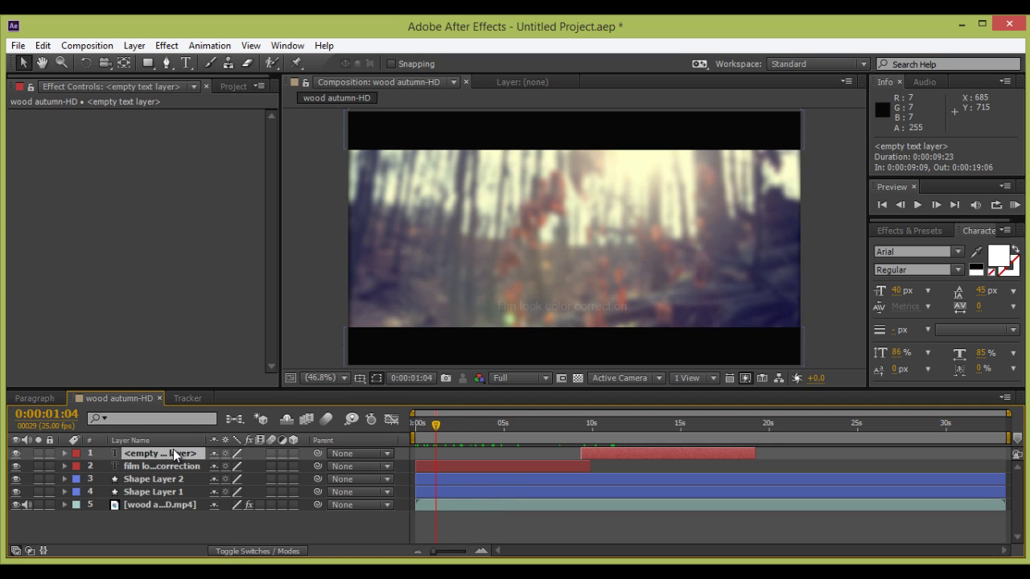
key("ctrl+z")
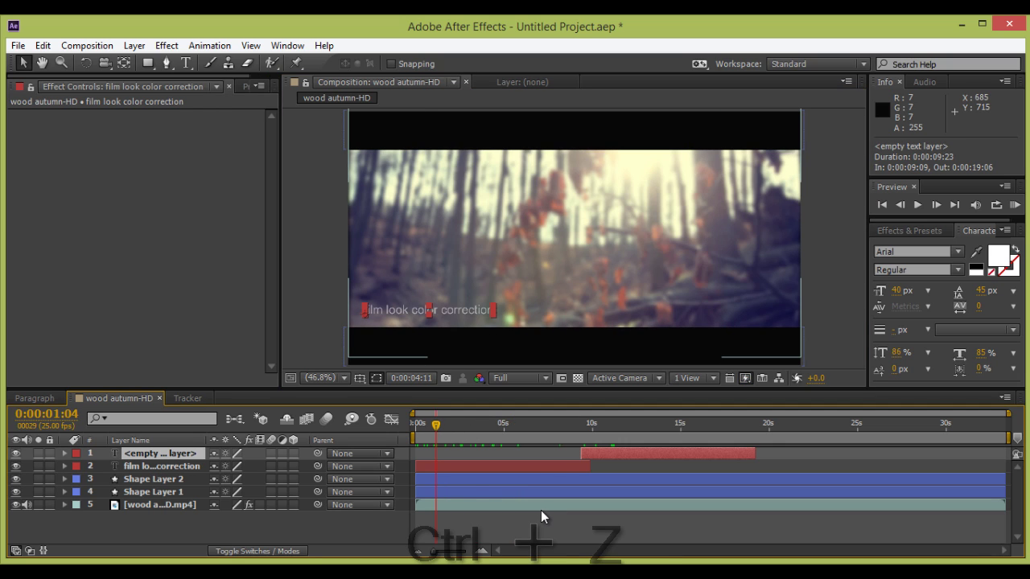
Enter "arunzcreation" as the text of the empty duplicate text layer.
left_click(152, 454)
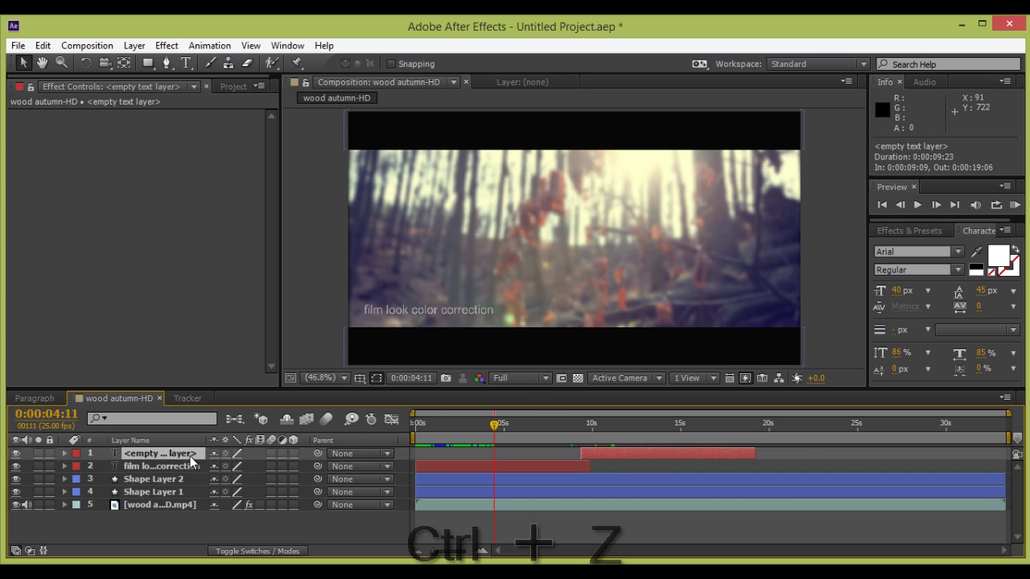
key("ctrl+t")
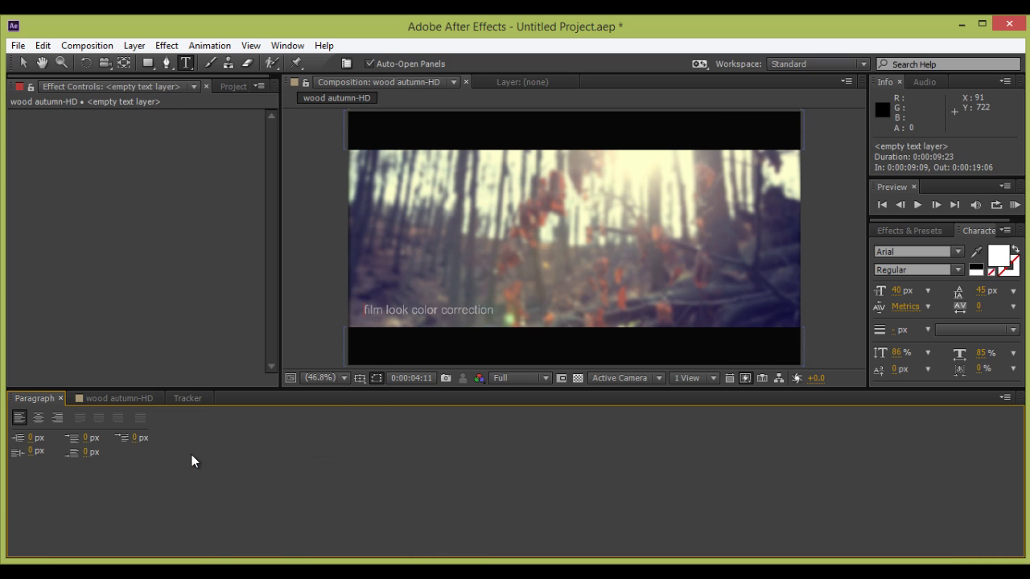
left_click(140, 397)
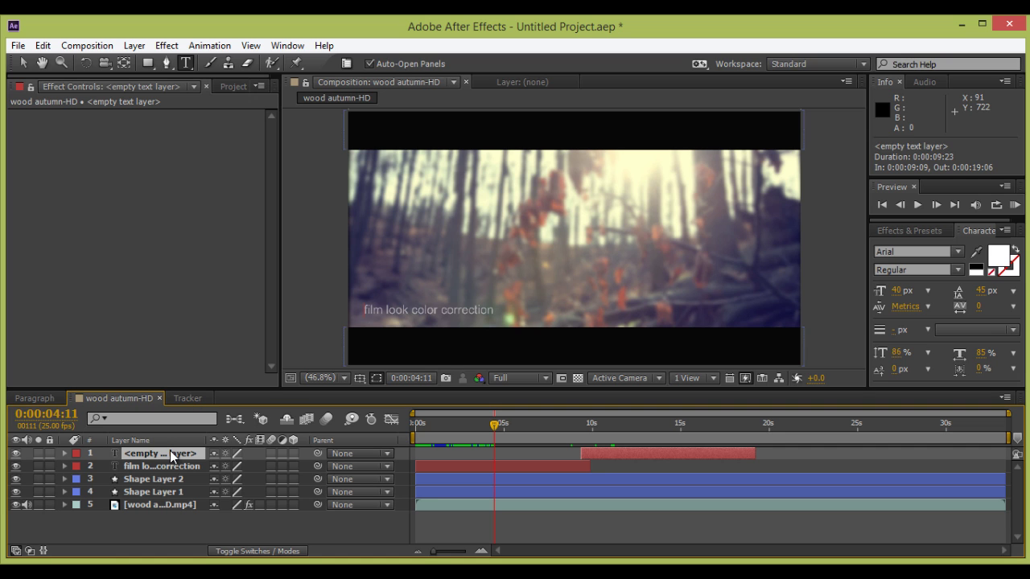
right_click(163, 456)
left_click(722, 20)
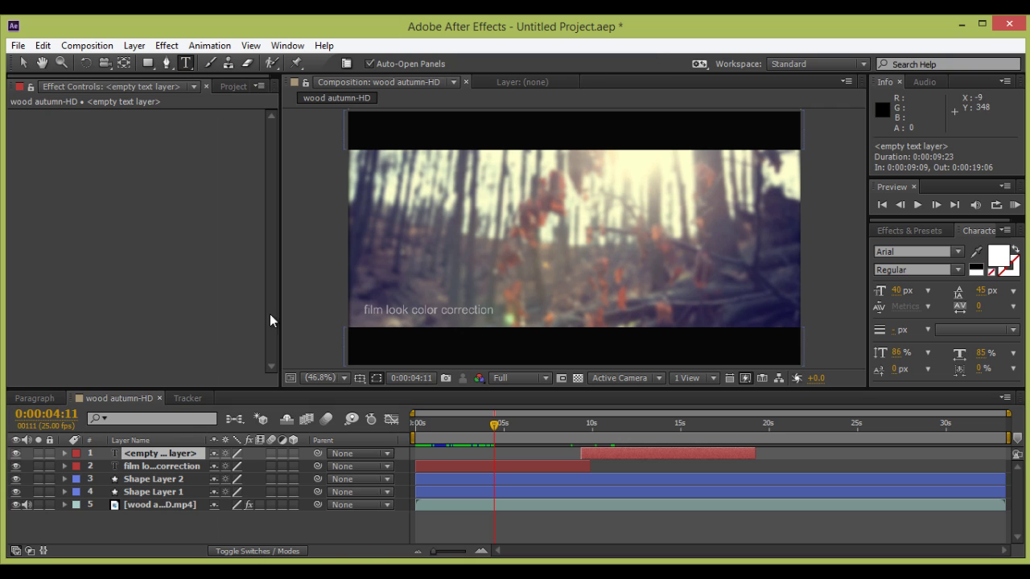
left_click(166, 458)
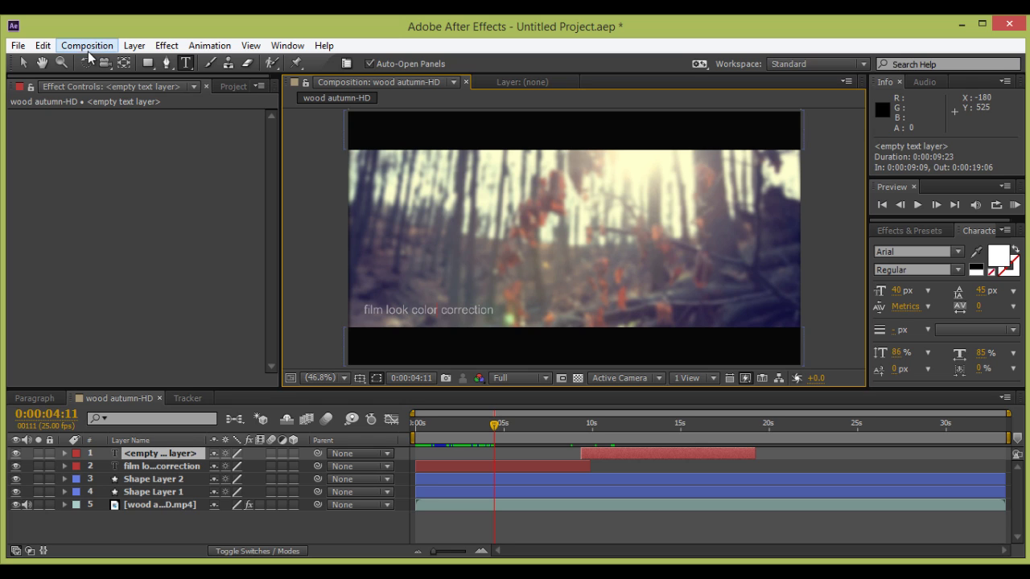
key("Escape")
key("v")
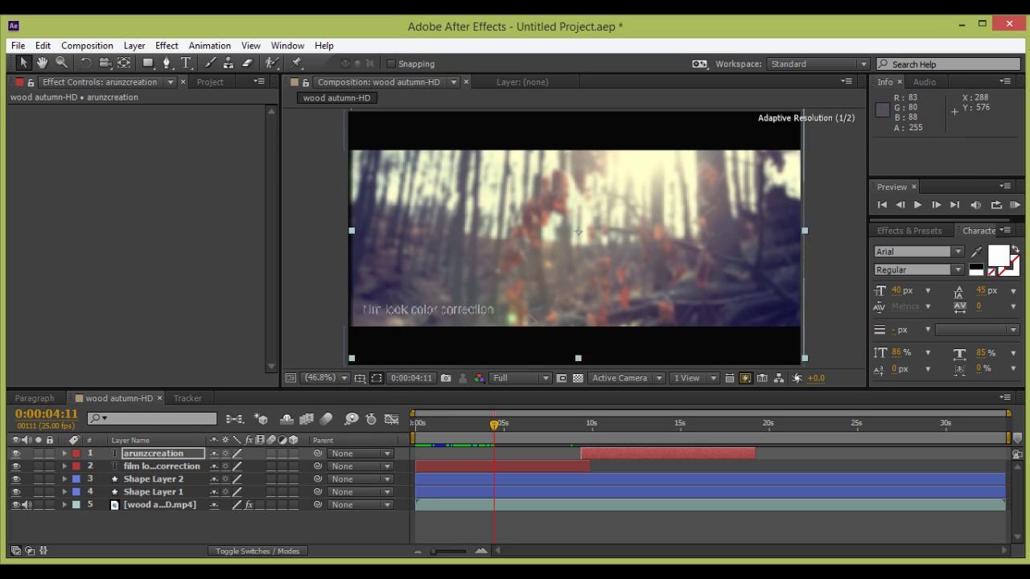
Undo the accidental shift of the footage and move the "film look color correction" text to the lower middle of the frame.
left_click(539, 313)
key("ctrl+z")
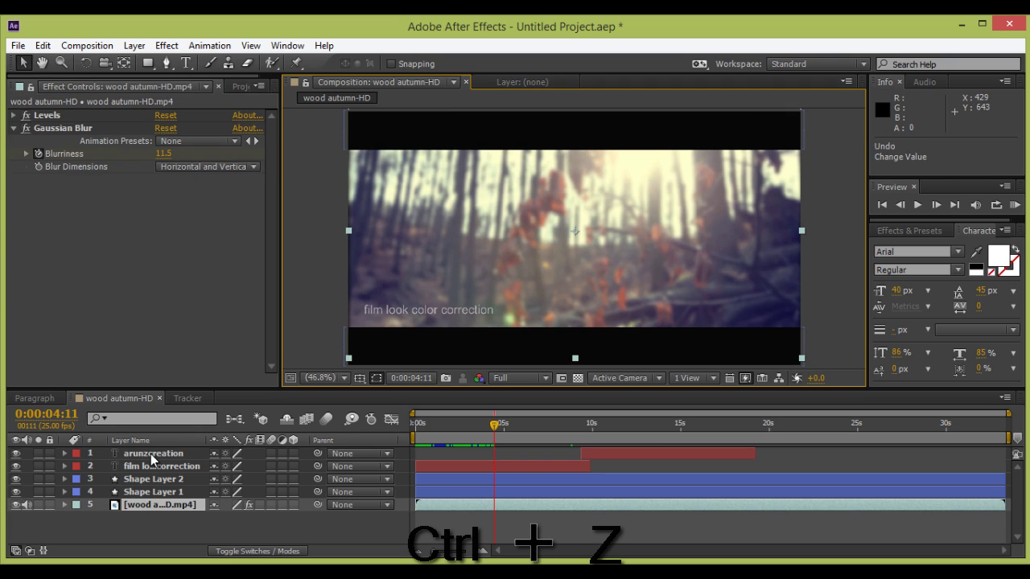
left_click(150, 454)
left_click_drag(486, 317, 618, 317)
left_click(366, 518)
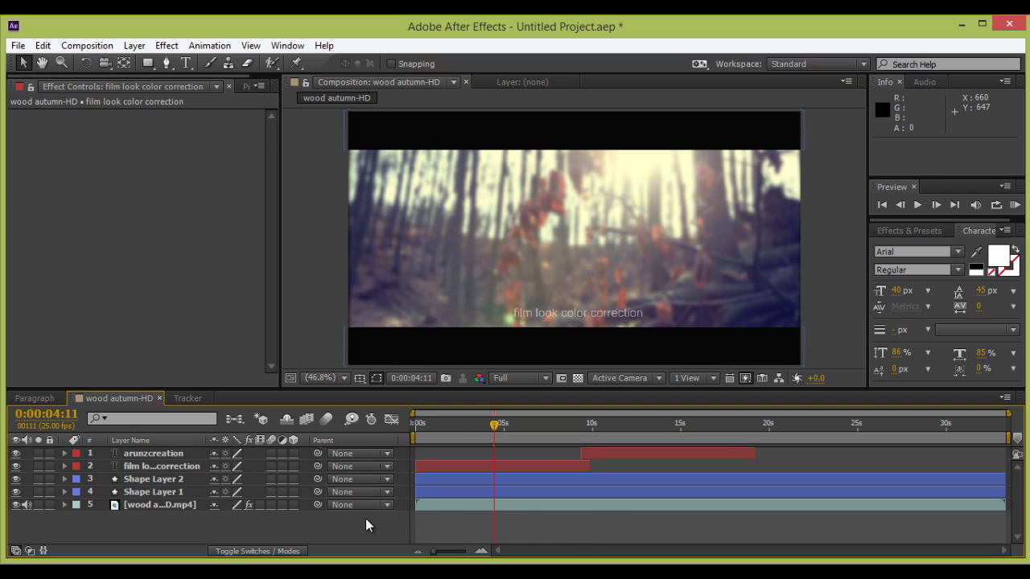
Slide the "arunzcreation" layer in time so that it starts at 0:00:09:18, near the end of the first text layer.
mouse_move(637, 454)
left_mouse_down()
mouse_move(466, 453)
mouse_move(602, 454)
mouse_move(538, 449)
mouse_move(449, 467)
mouse_move(552, 462)
mouse_move(452, 466)
mouse_move(501, 451)
mouse_move(621, 451)
left_mouse_up()
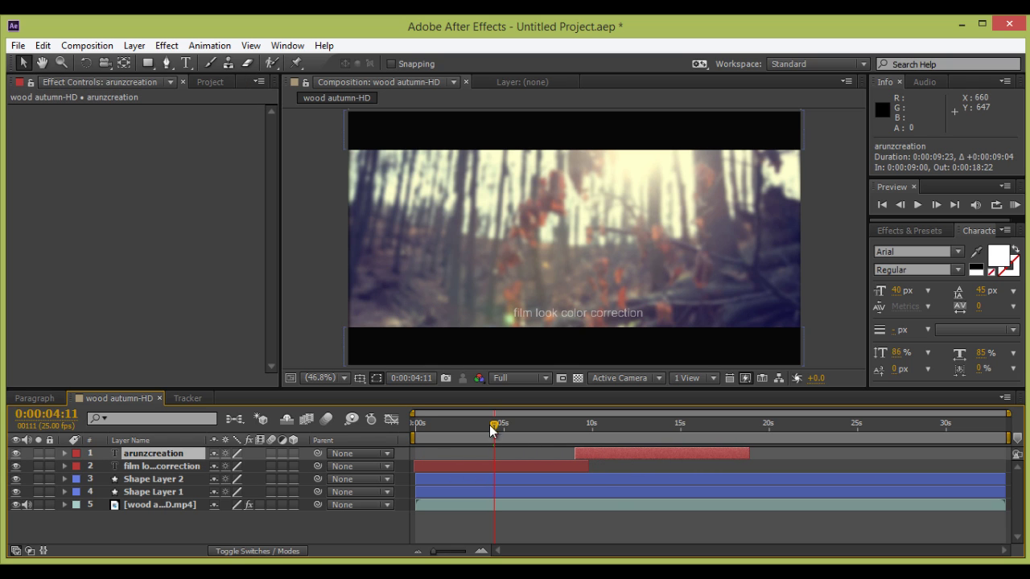
left_click_drag(501, 426, 597, 428)
left_click_drag(638, 434, 481, 465)
left_click(481, 465)
left_click_drag(620, 452, 628, 453)
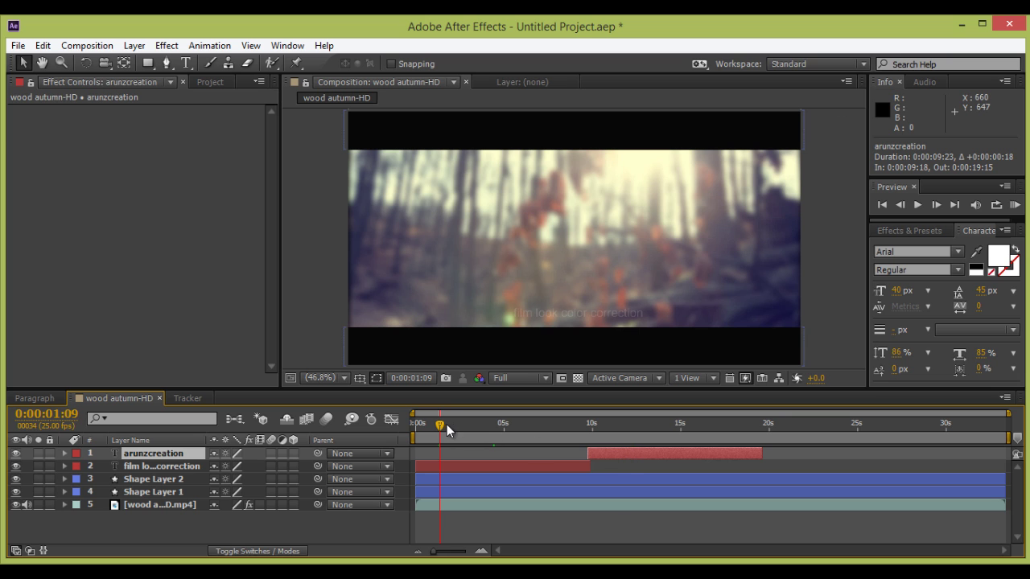
Move the "arunzcreation" text to Position 545.3, 571.0 and return the current time to 0:00:00:00.
left_click_drag(449, 425, 517, 435)
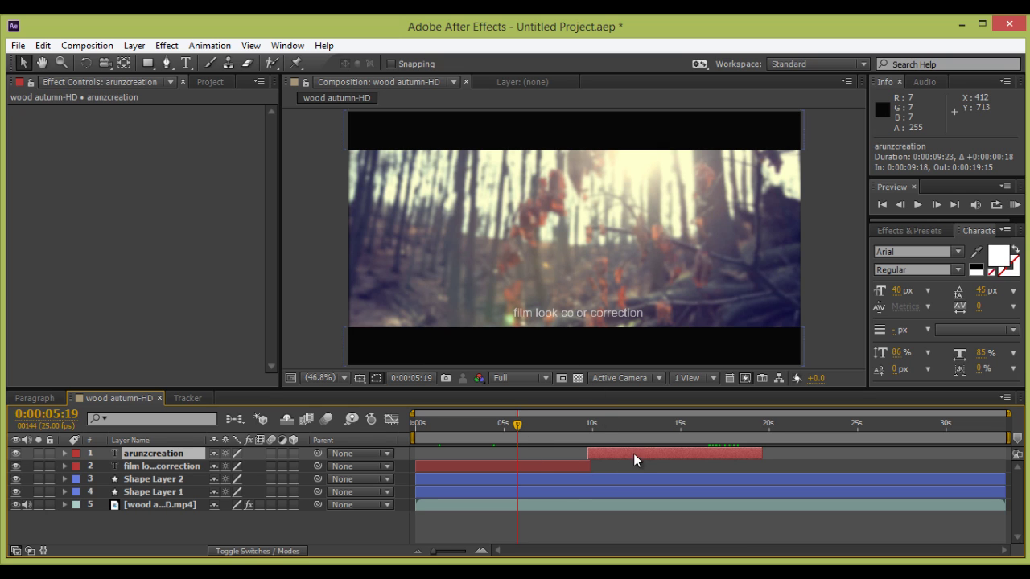
left_click_drag(535, 428, 628, 440)
left_click_drag(421, 314, 597, 313)
left_click_drag(631, 422, 351, 418)
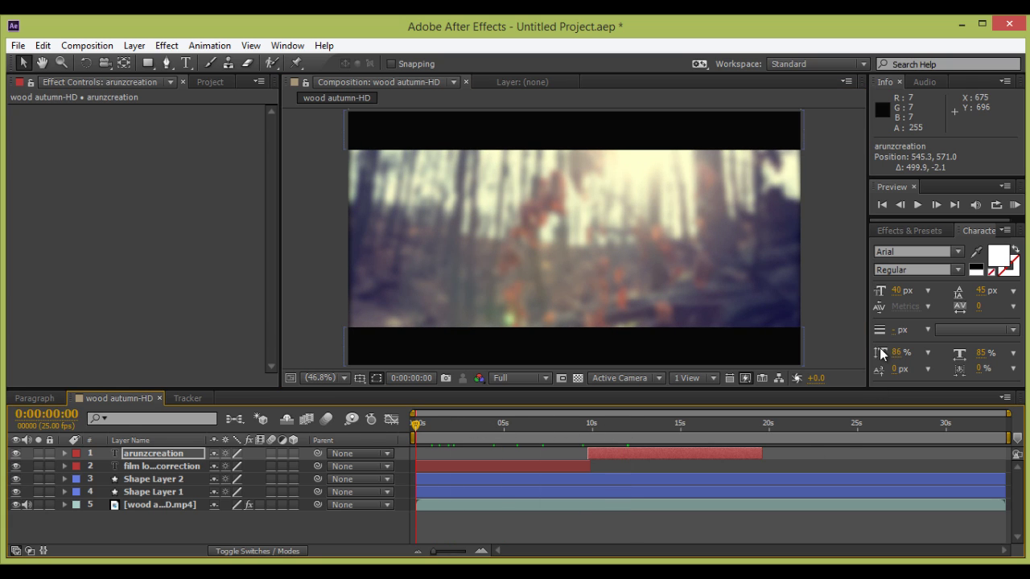
Deselect the text layers and add the wood autumn-HD composition to the Render Queue.
left_click(328, 514)
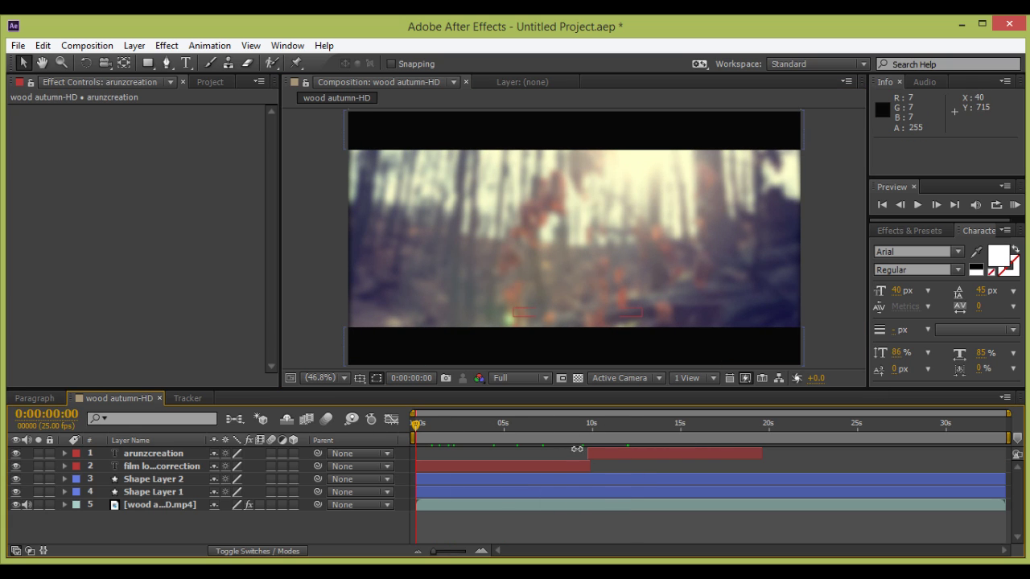
left_click(177, 456)
left_click(176, 466)
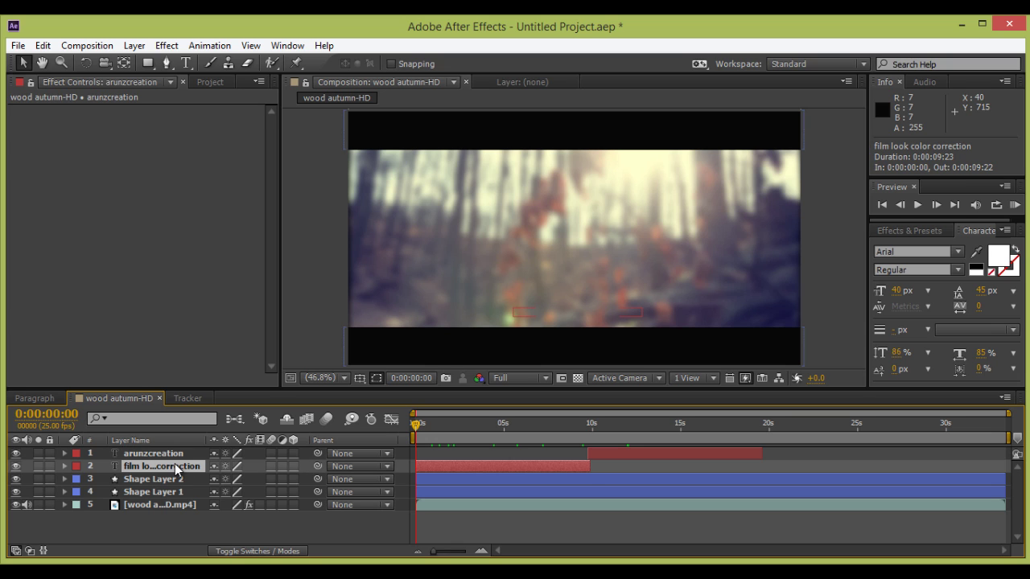
left_click(216, 517)
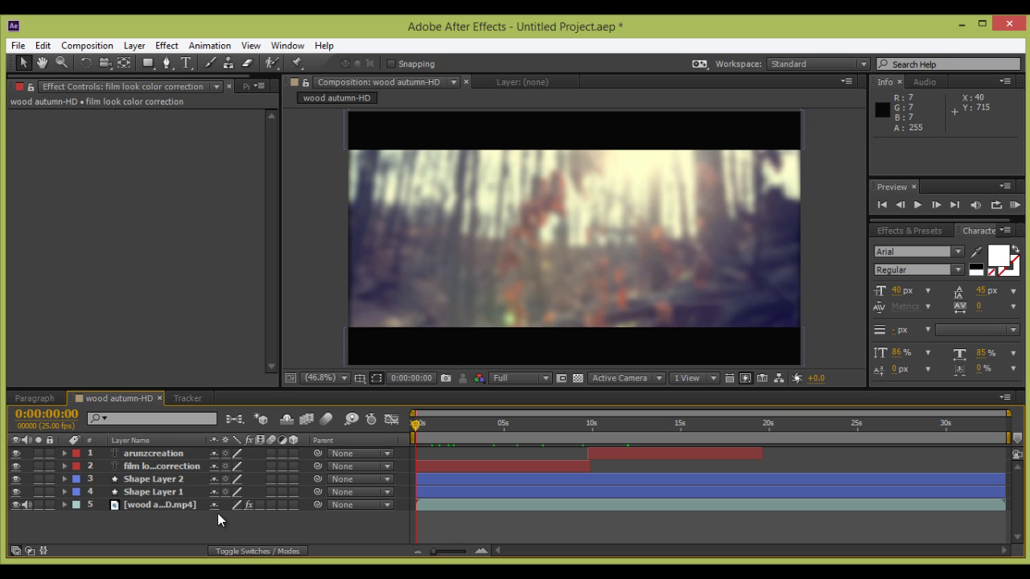
left_click(84, 46)
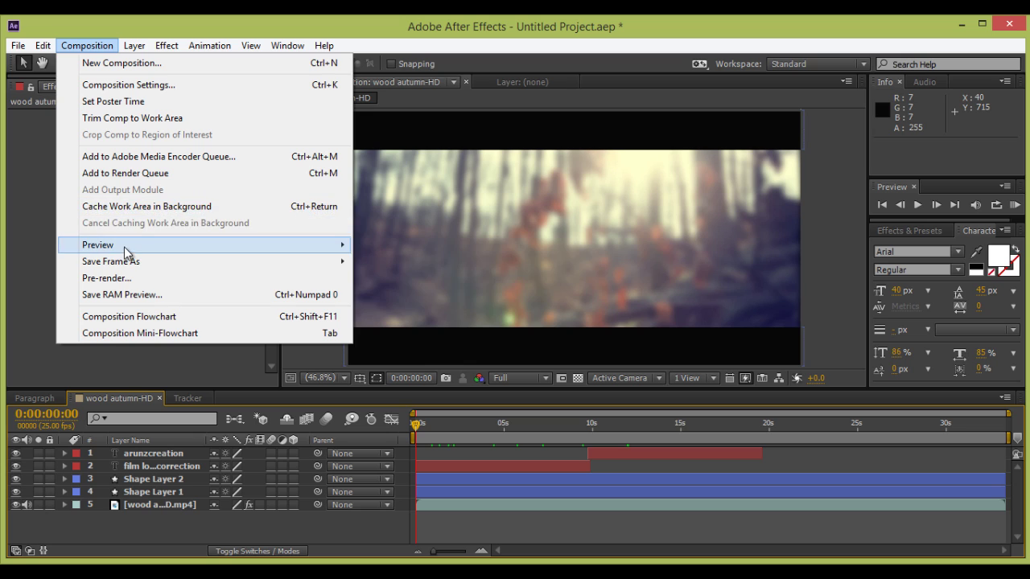
left_click(135, 172)
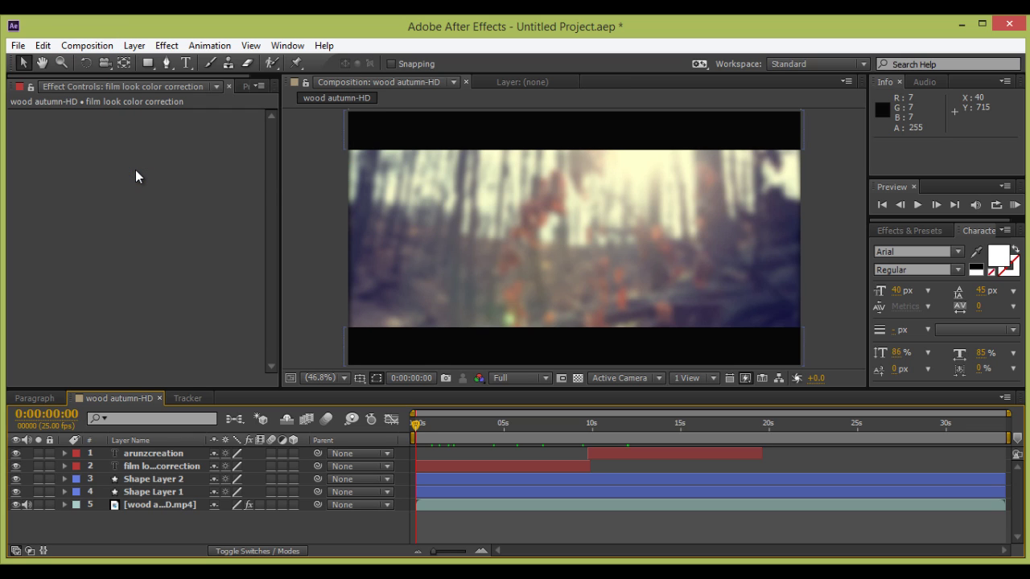